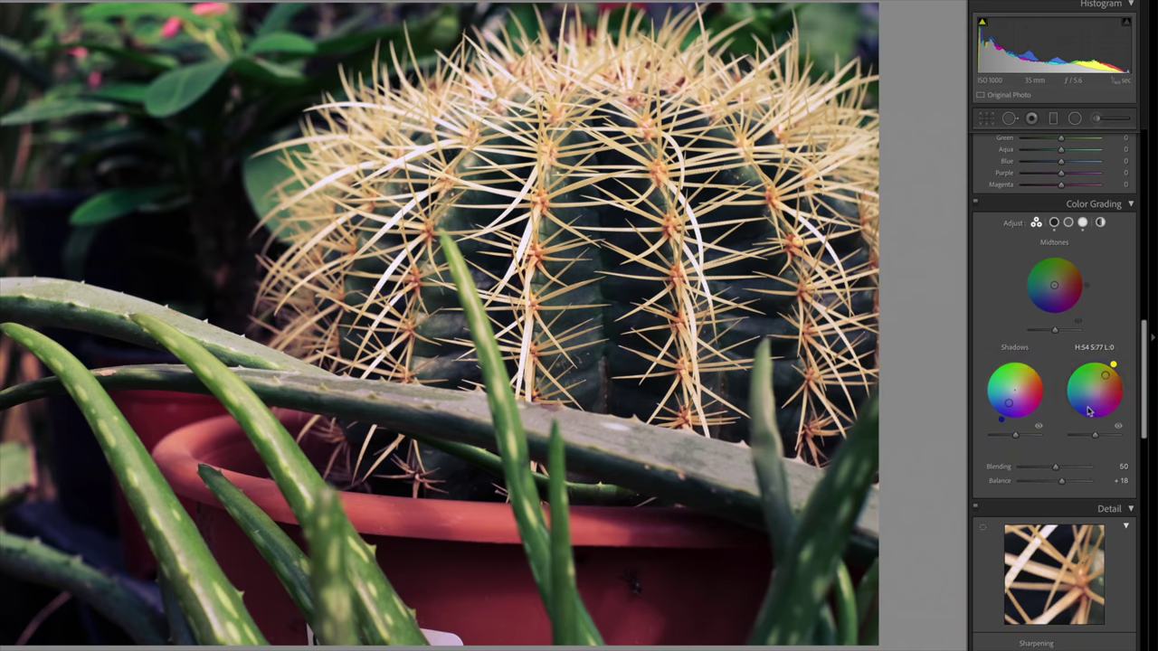
Switch the Color Grading panel from the three-wheel layout to the single Global wheel.
mouse_move(1024, 407)
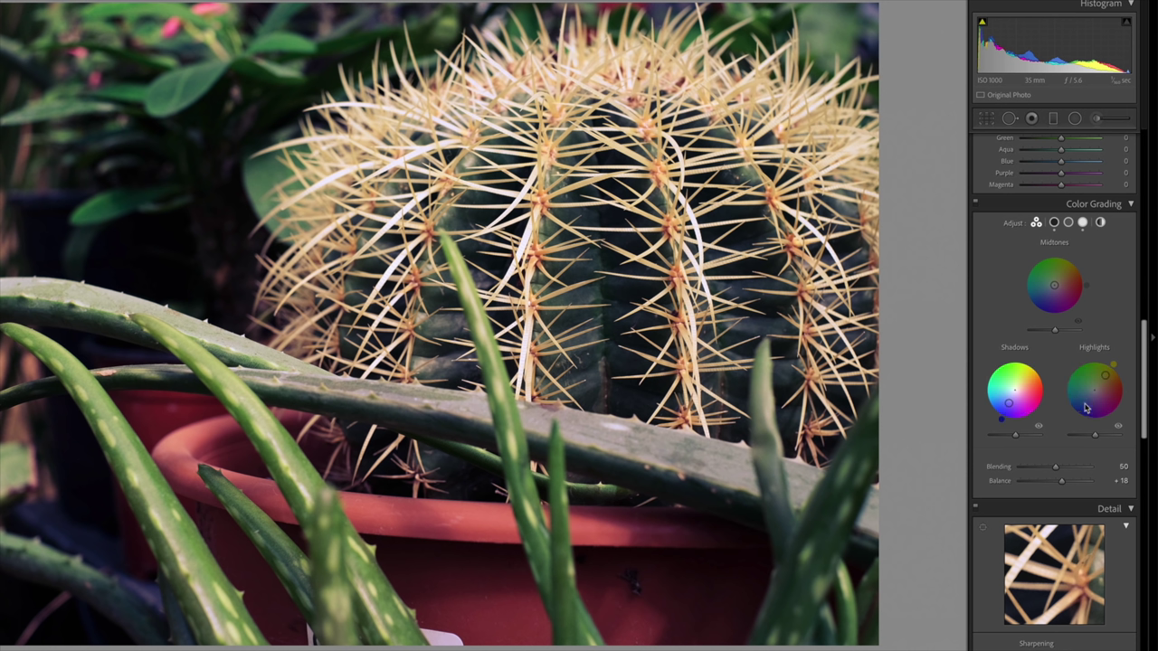
mouse_move(1065, 306)
click(1100, 223)
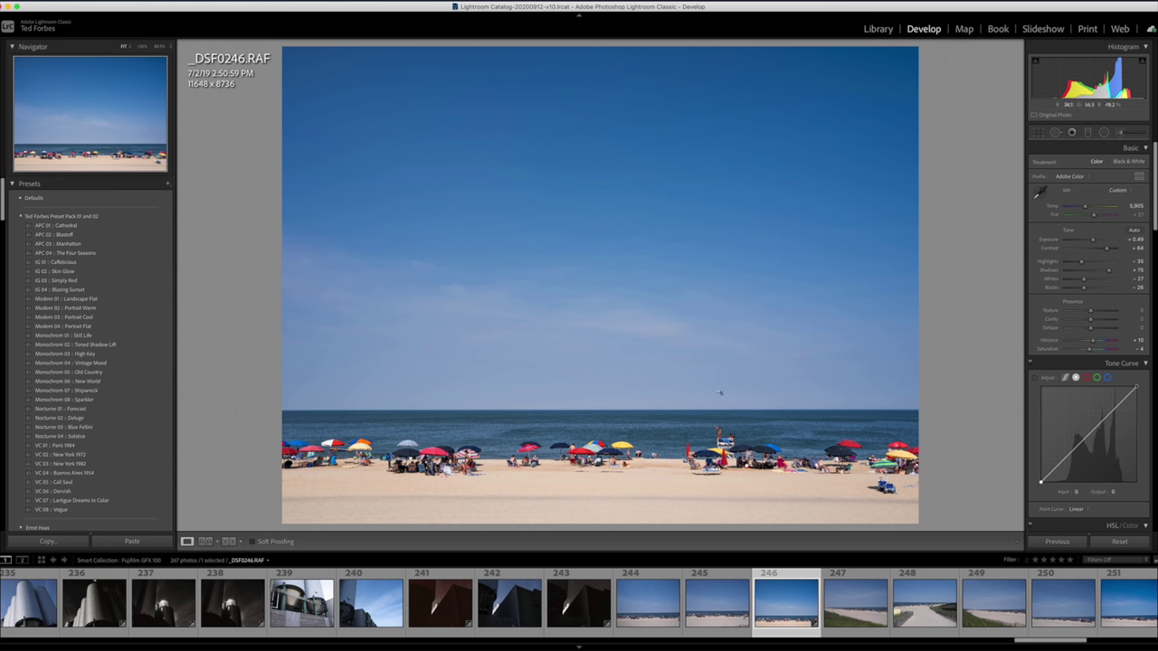
Zoom into the beach photo with the Z shortcut.
key(z)
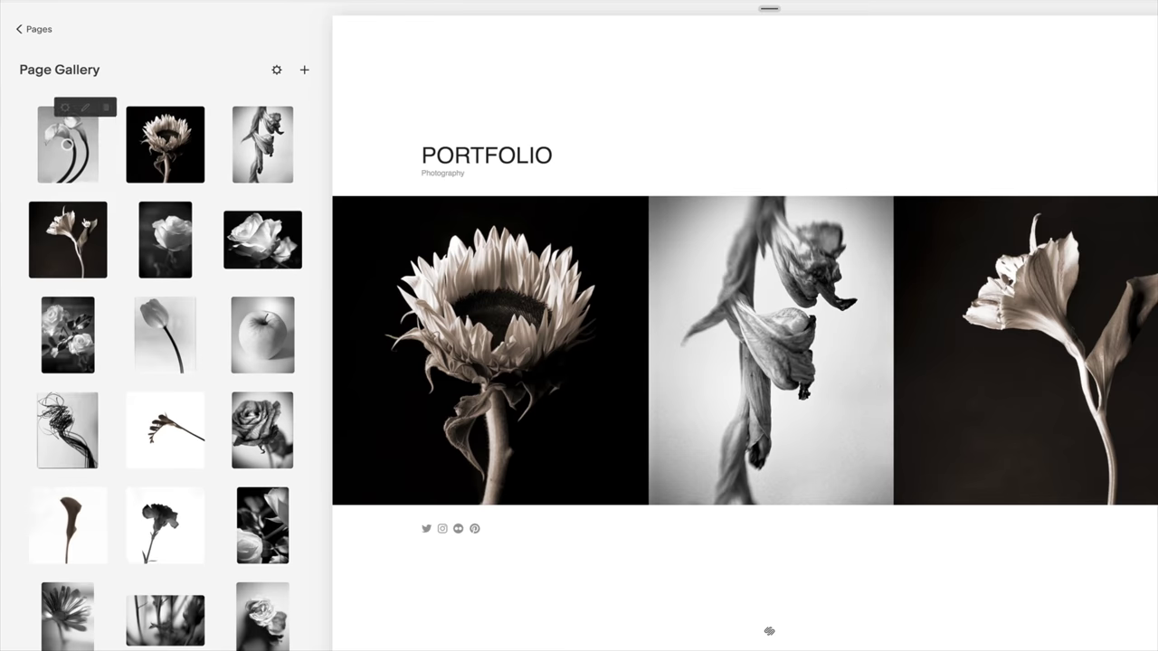
Move the tulip image up into the first gallery row and bring up the Design templates.
drag(150, 369, 153, 135)
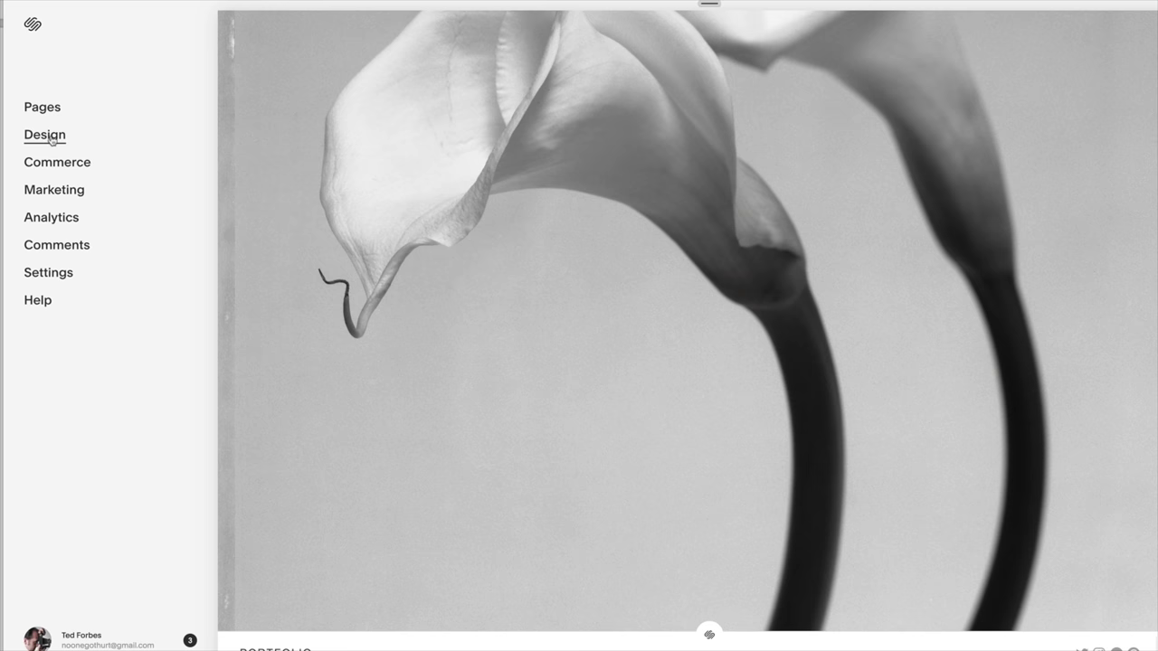
click(51, 138)
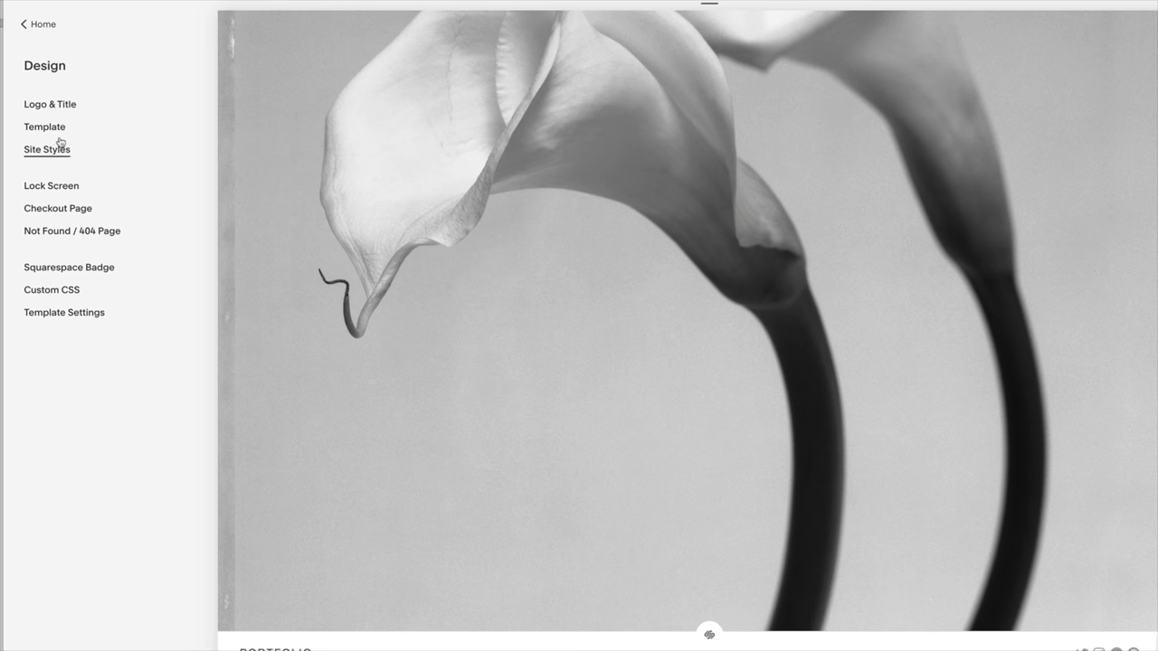
click(56, 128)
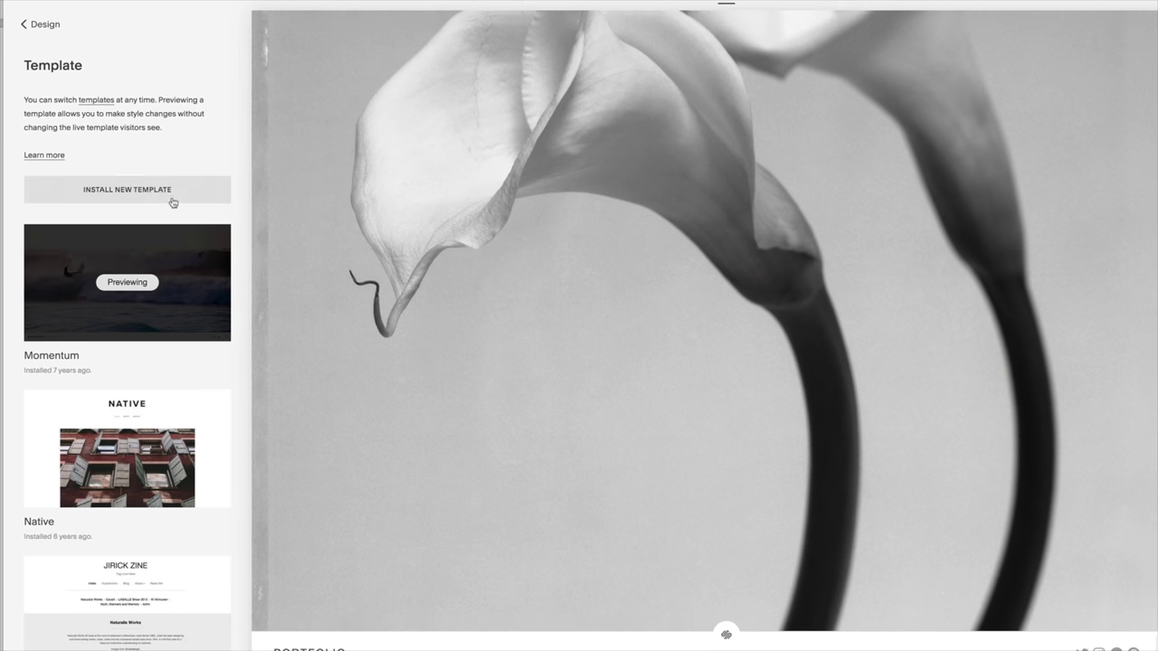
Browse the installed templates list, then open the Page Gallery's settings.
scroll(197, 352, down, 7)
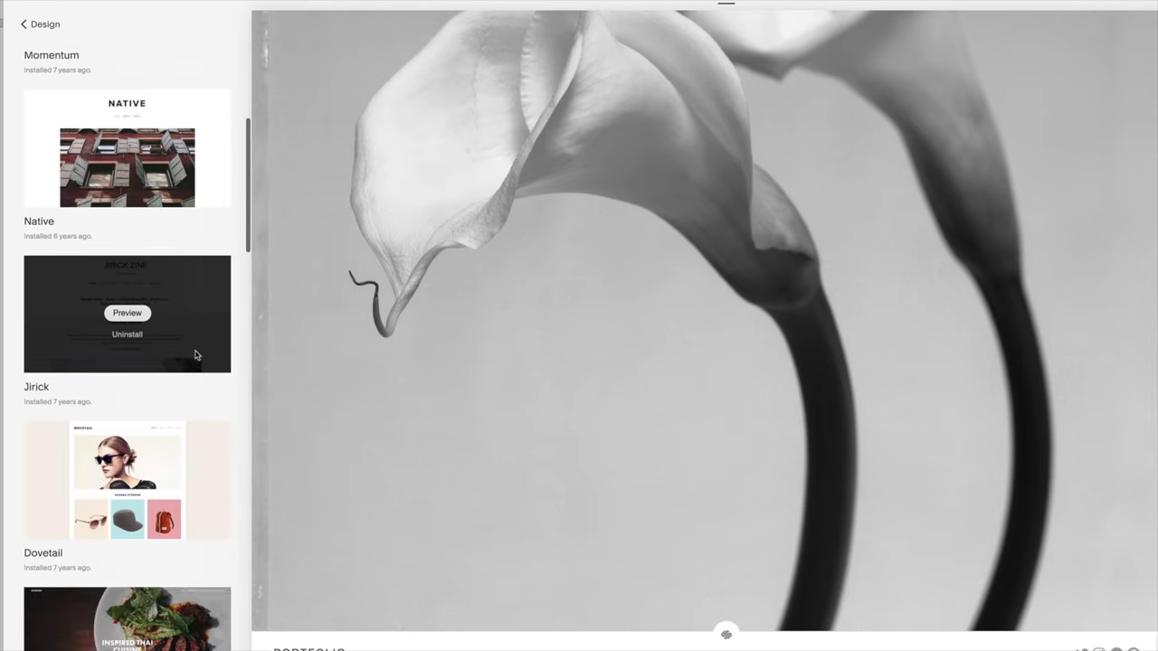
scroll(211, 333, down, 6)
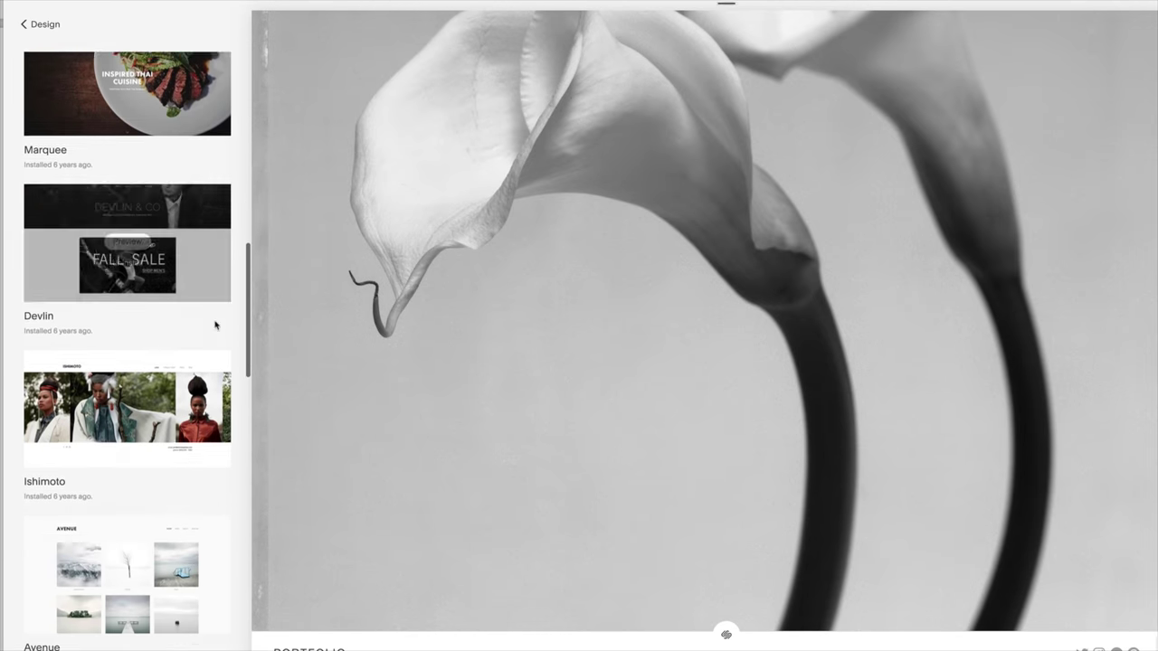
scroll(209, 290, down, 2)
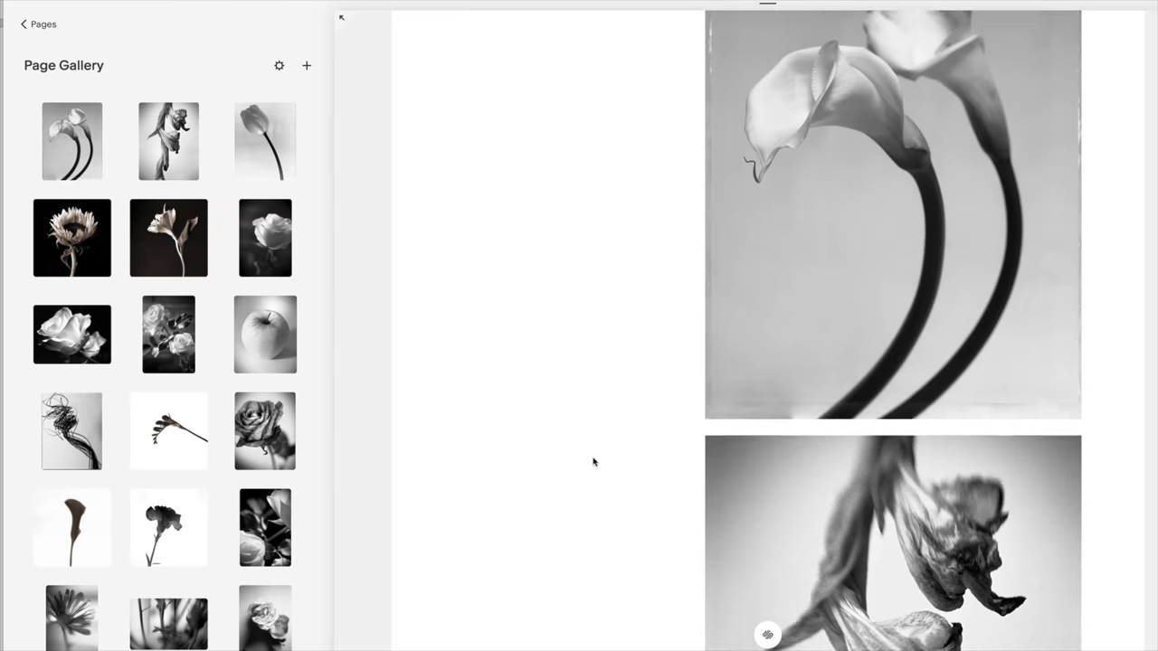
scroll(593, 461, down, 5)
scroll(593, 461, down, 10)
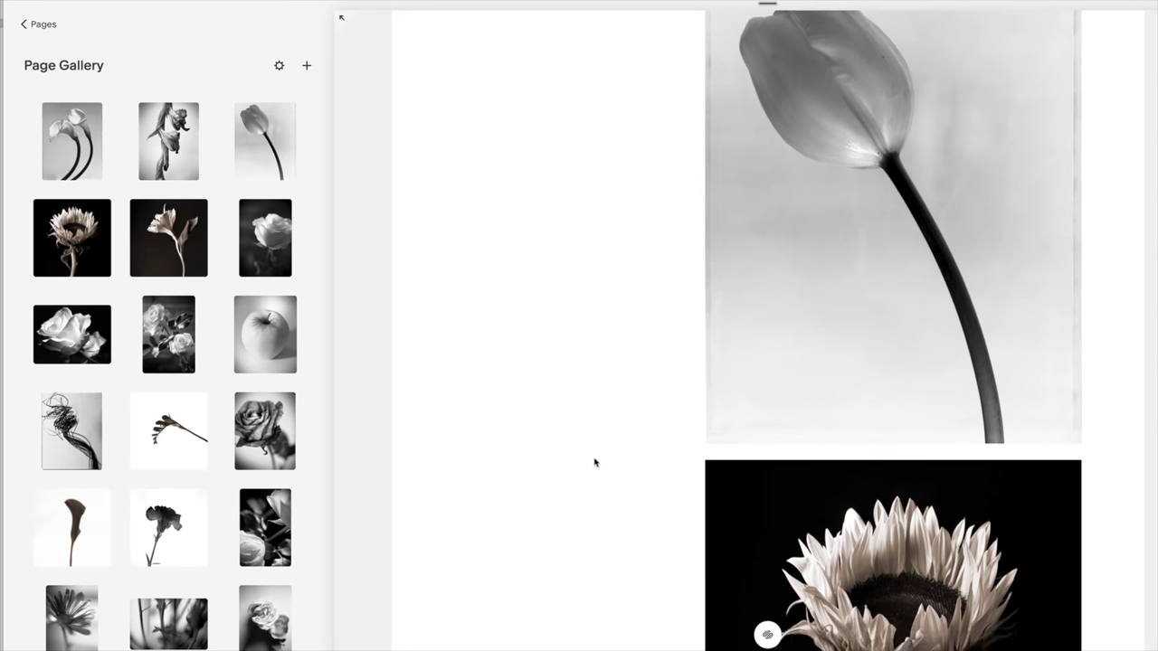
scroll(592, 463, down, 12)
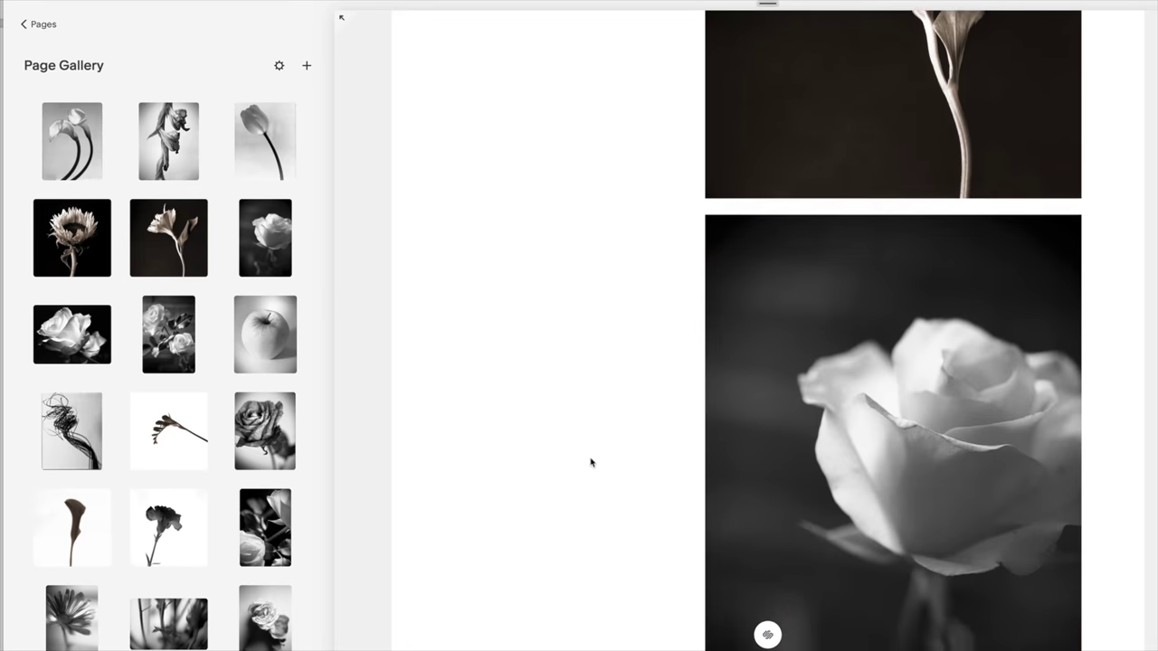
scroll(592, 461, up, 20)
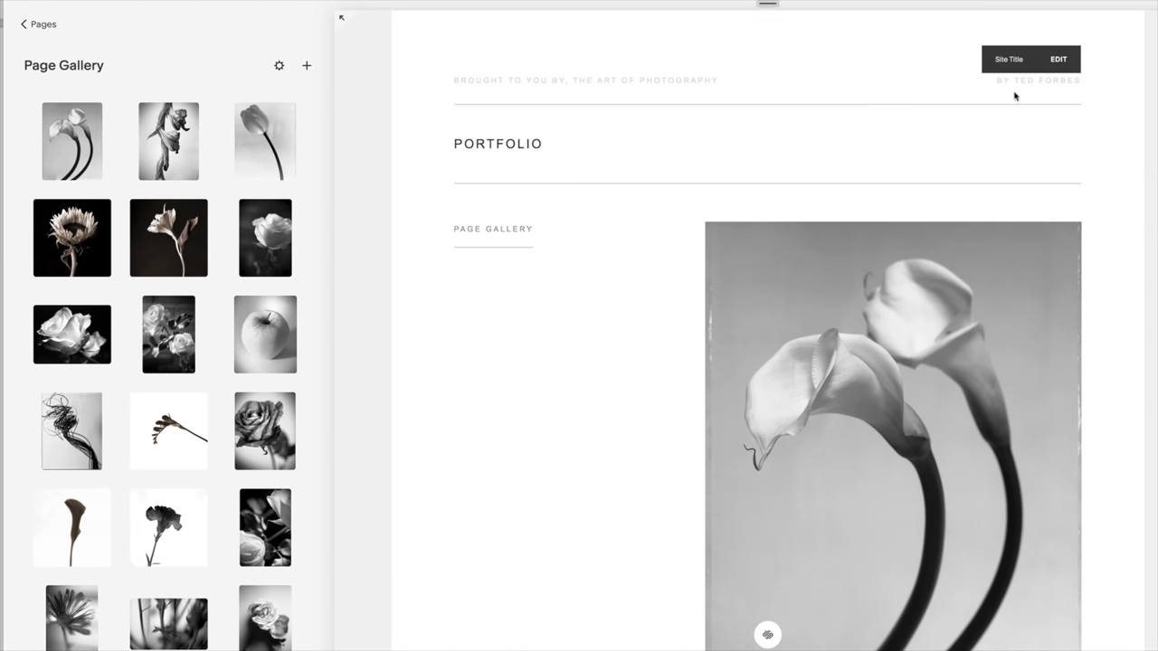
mouse_move(731, 253)
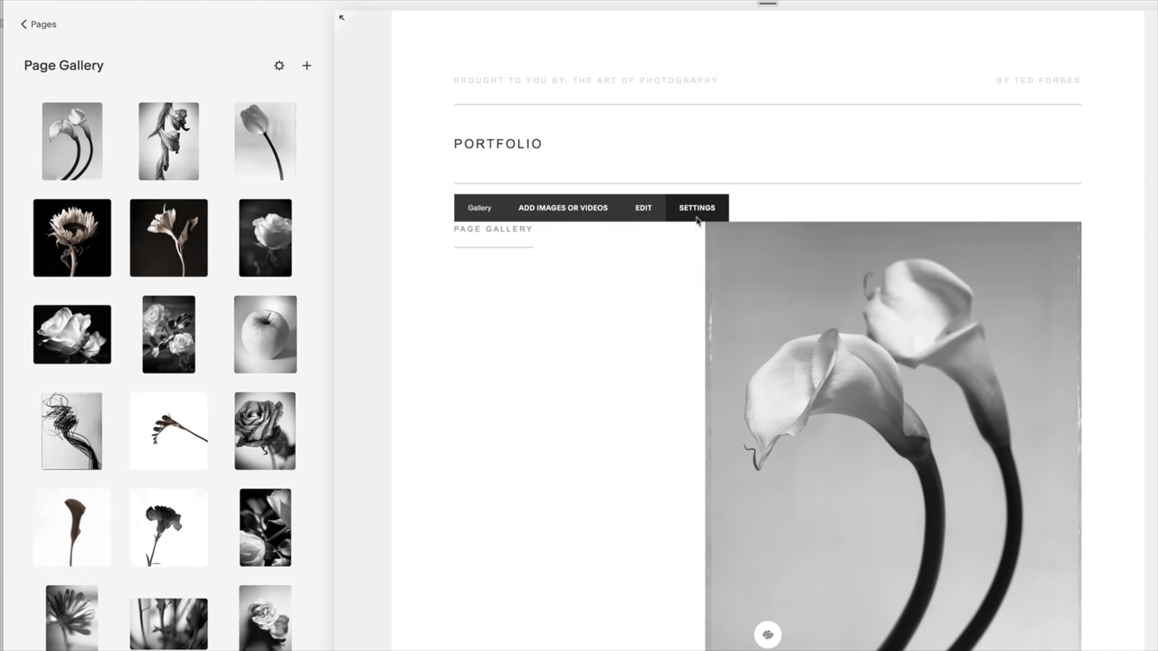
click(696, 210)
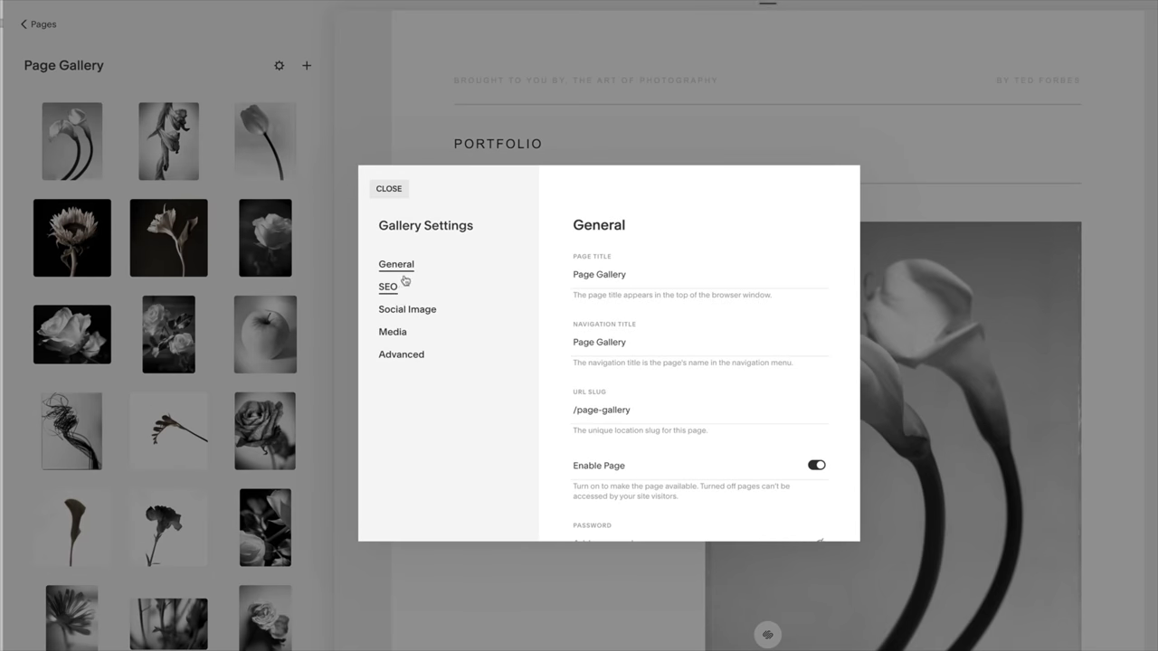
Scroll down the General section of the Gallery Settings dialog.
scroll(603, 311, down, 5)
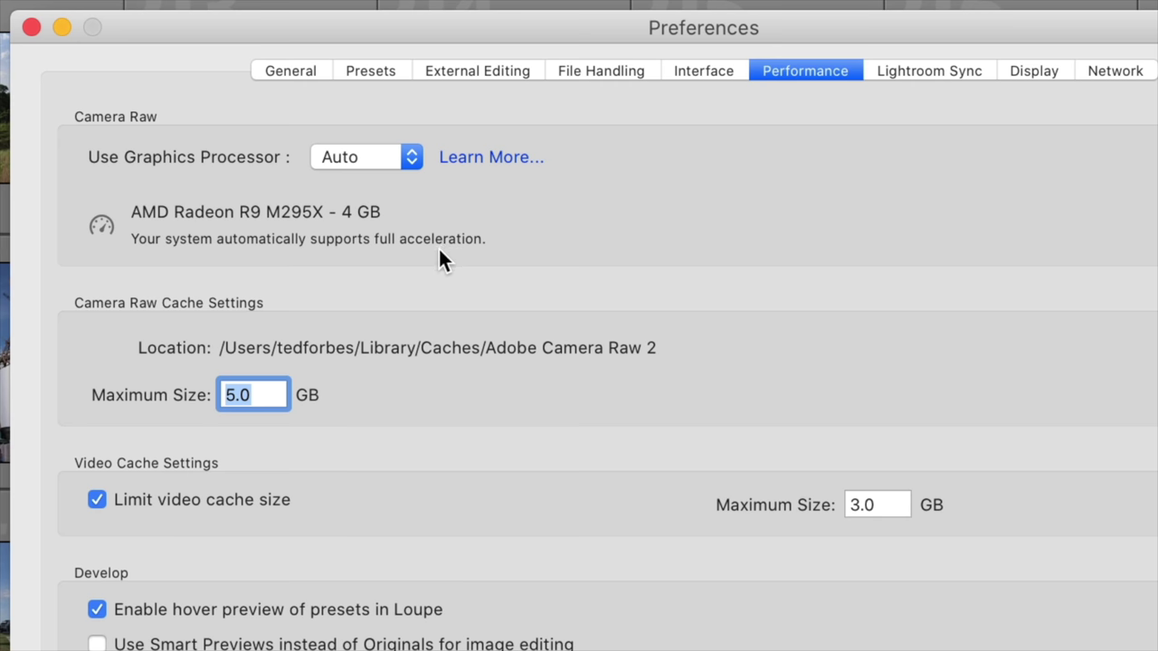
Set Use Graphics Processor to Custom, leaving GPU image processing turned off.
click(381, 154)
click(396, 181)
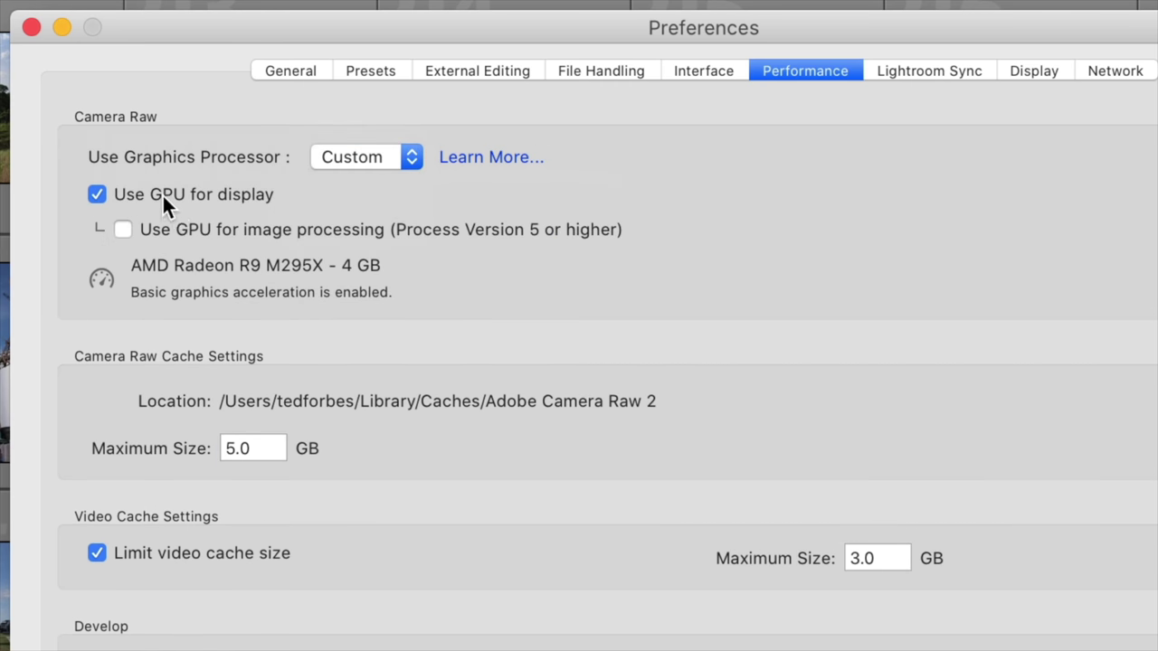
click(123, 230)
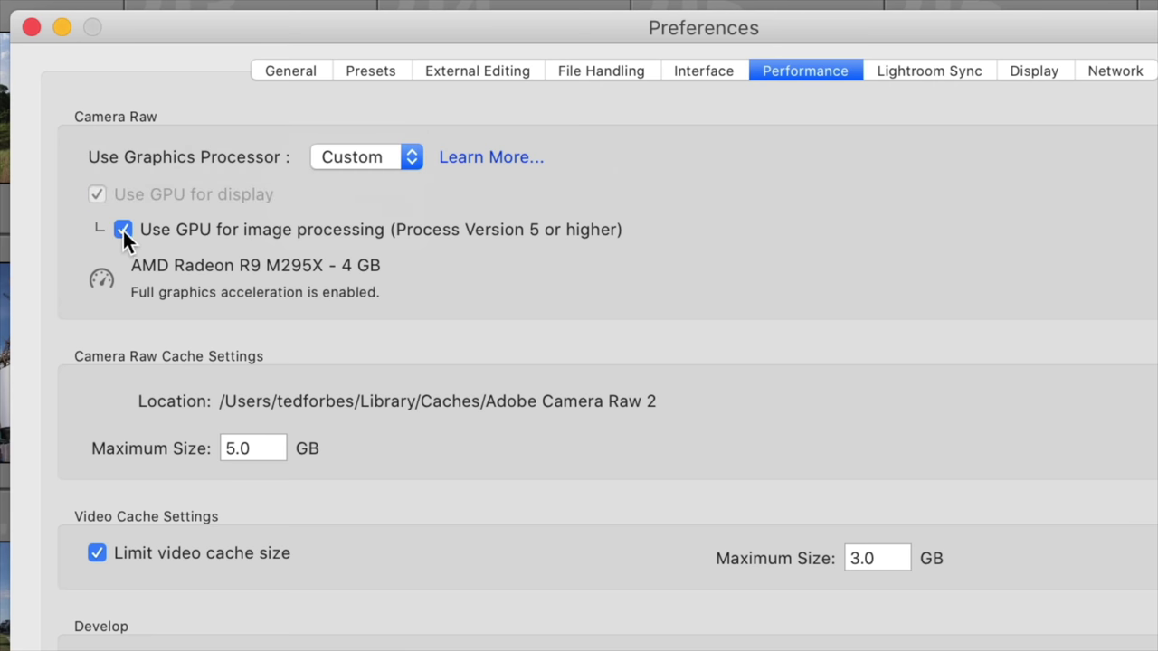
click(123, 230)
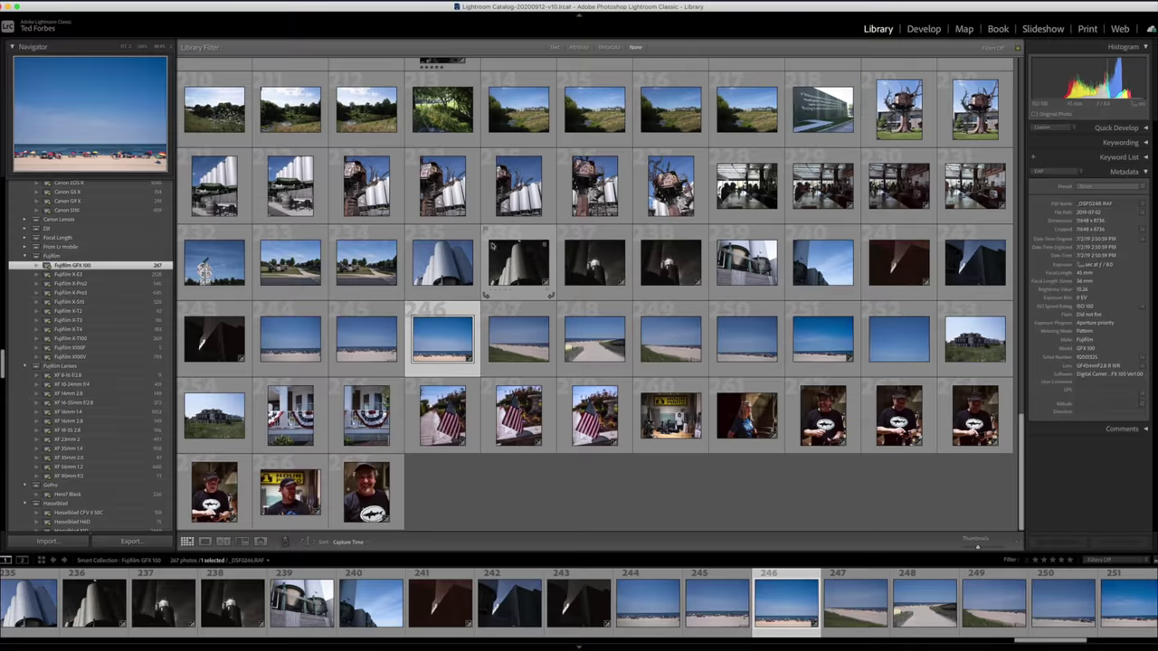
Open the beach photo _DSF0246.RAF in the Develop module.
key(d)
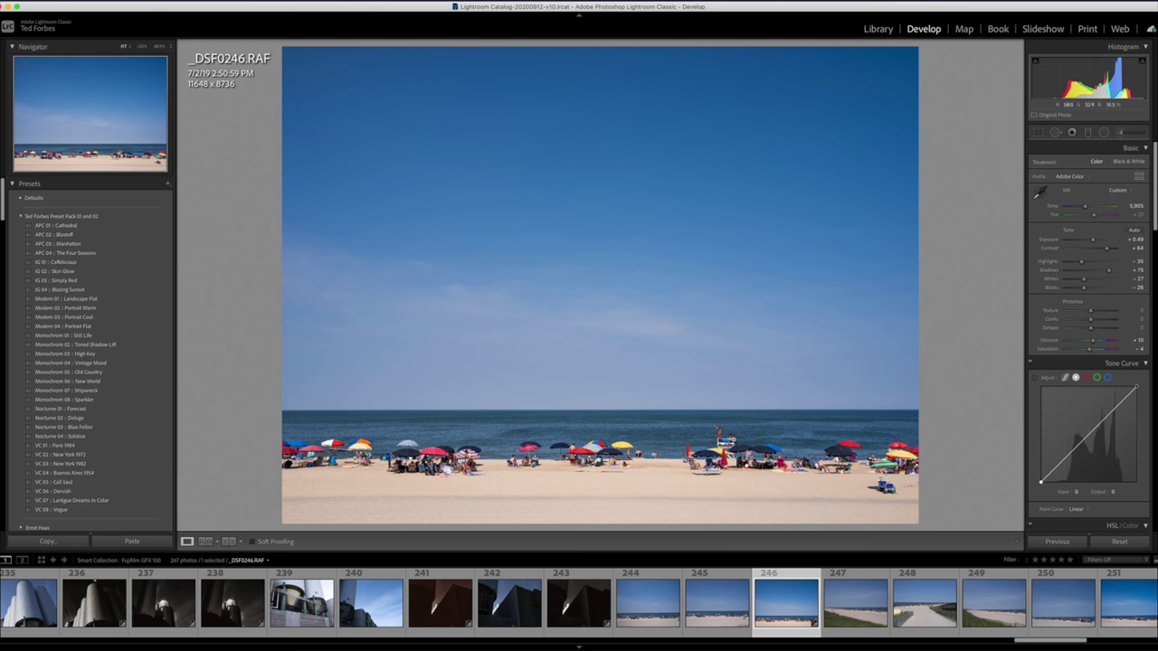
key(e)
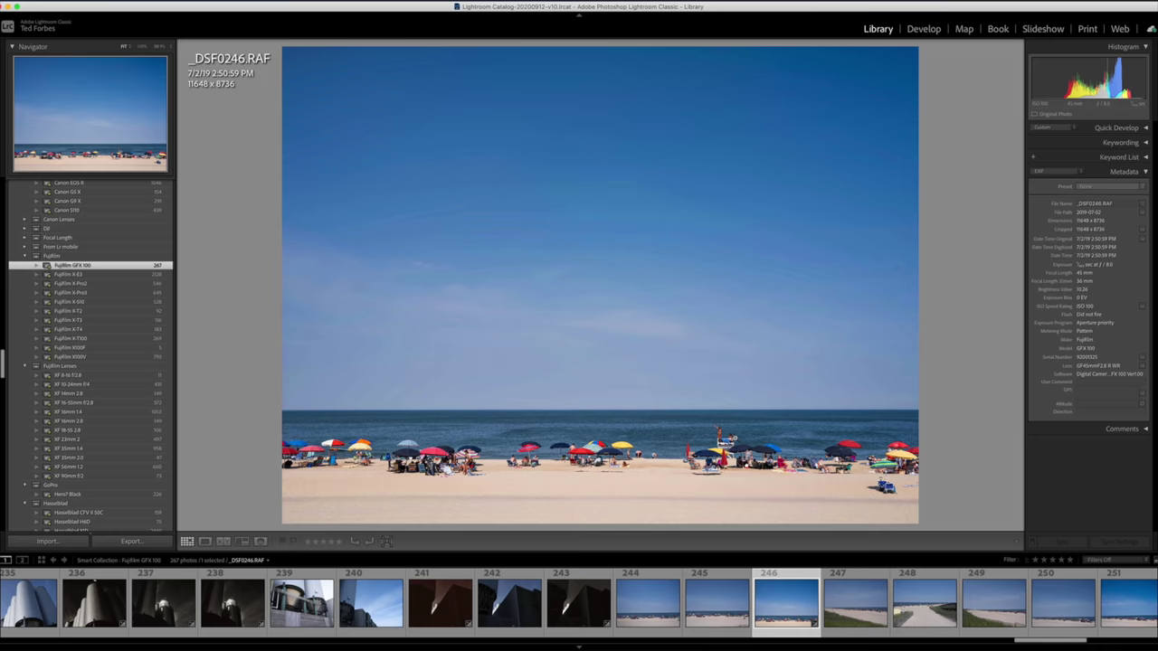
key(d)
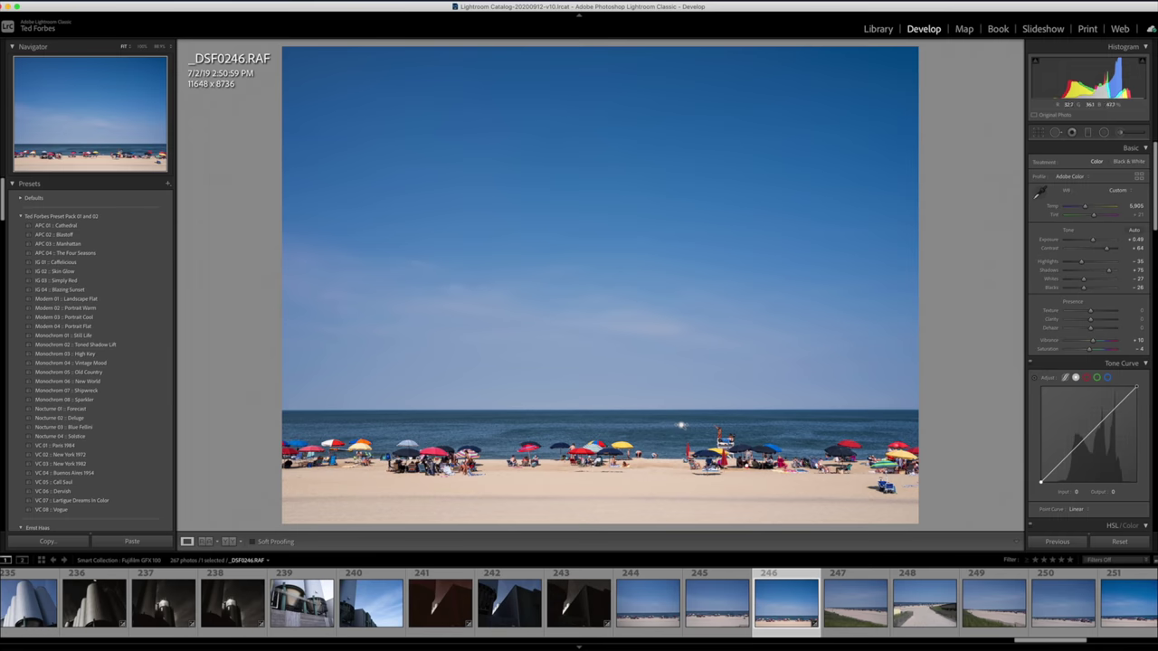
Zoom in on the lifeguard stand, fine-tune the zoom level, then fit the whole beach photo.
click(680, 425)
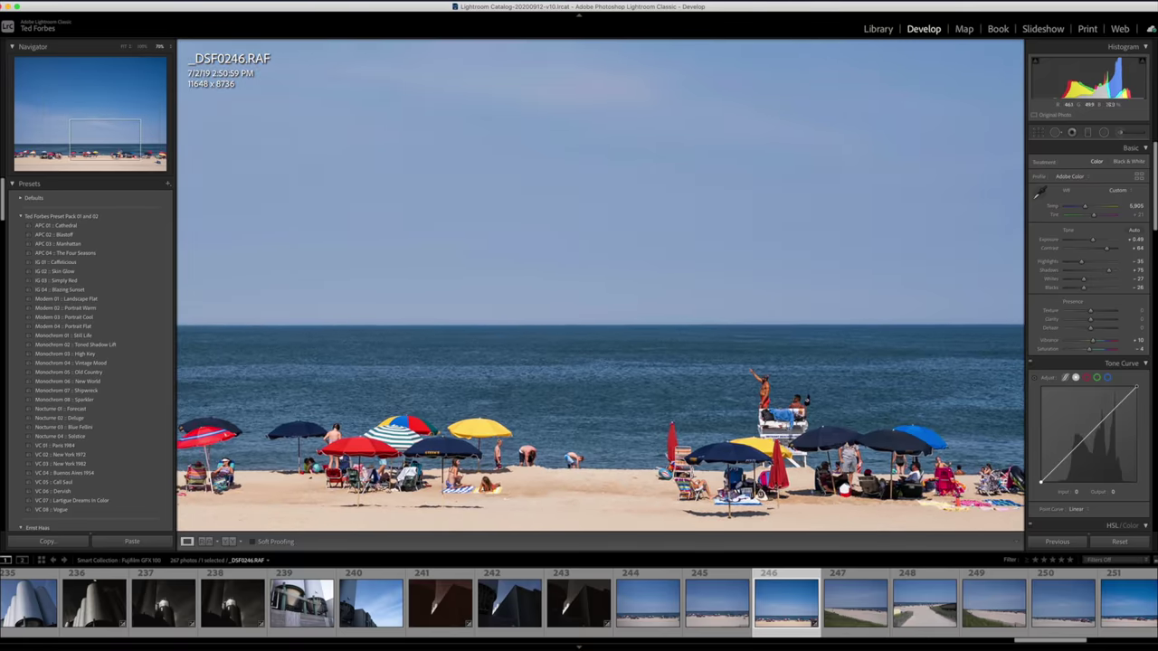
click(823, 456)
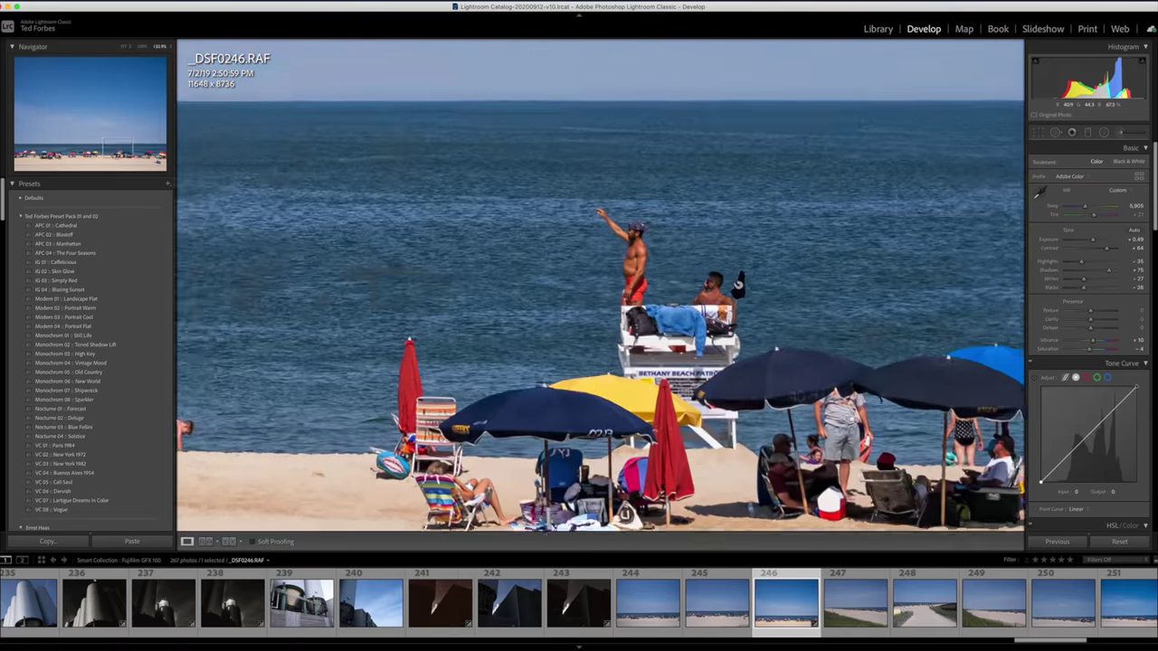
key(super+equal)
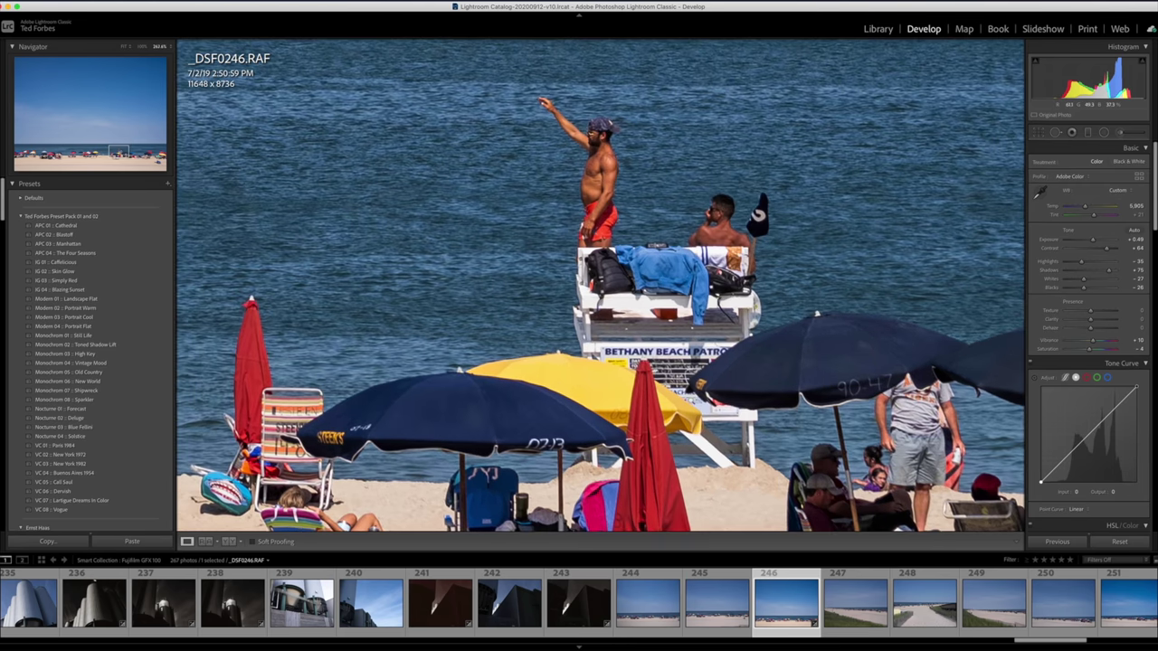
key(super+minus)
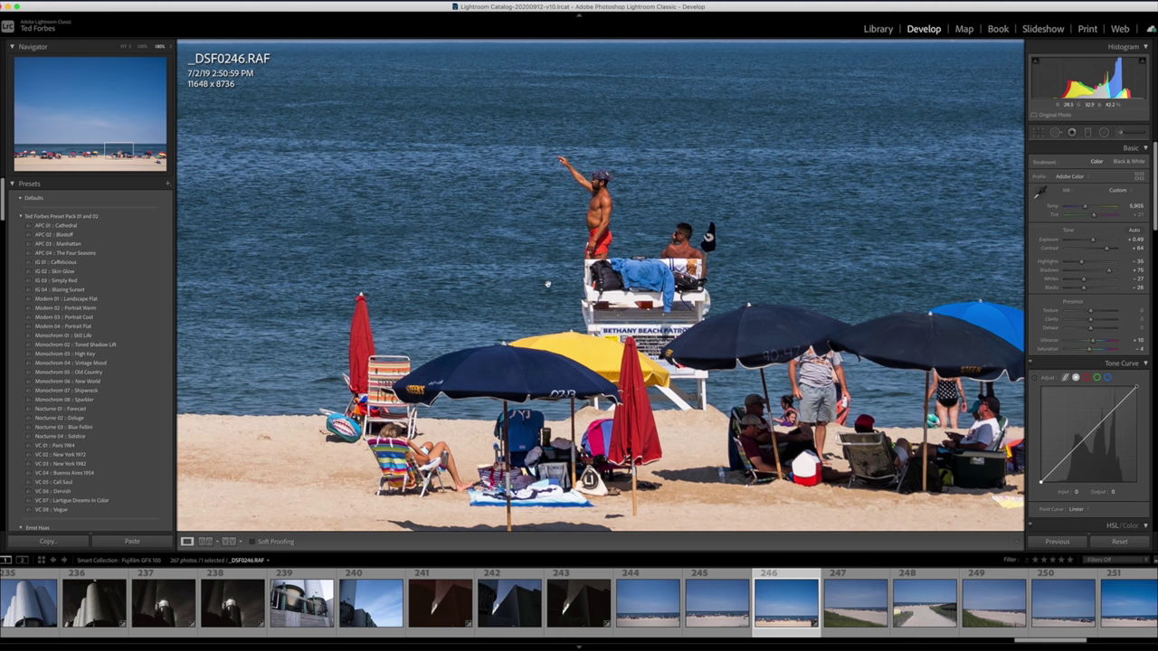
click(550, 290)
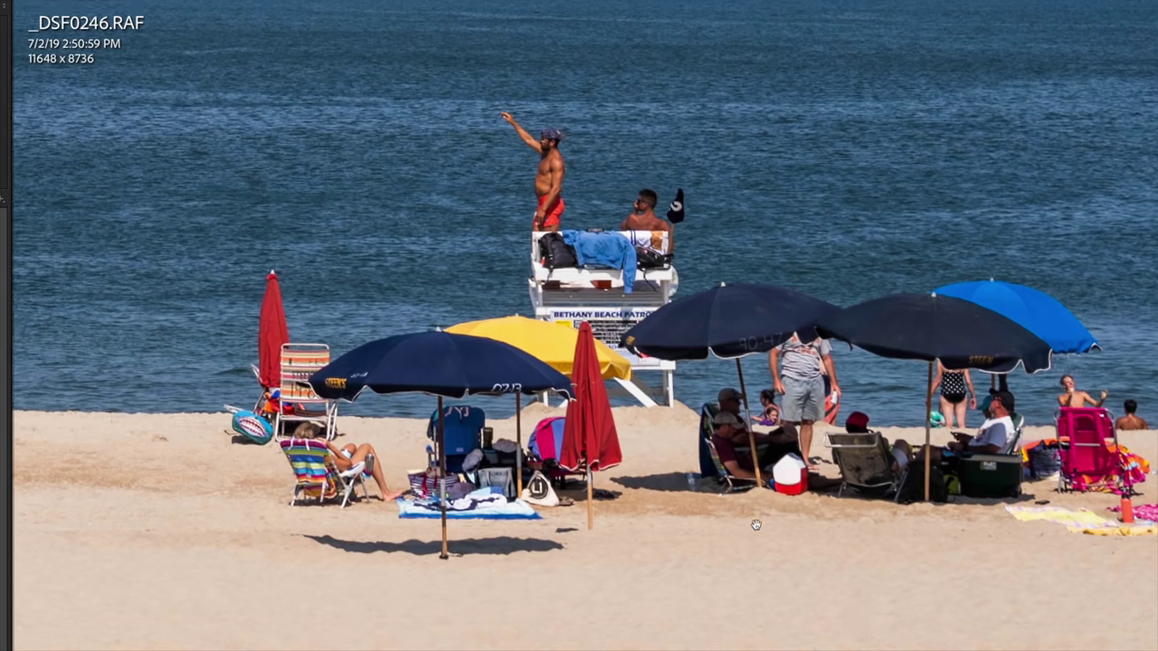
Box-zoom around the lifeguard stand, pan across the beach, then return to the full photo.
click(721, 555)
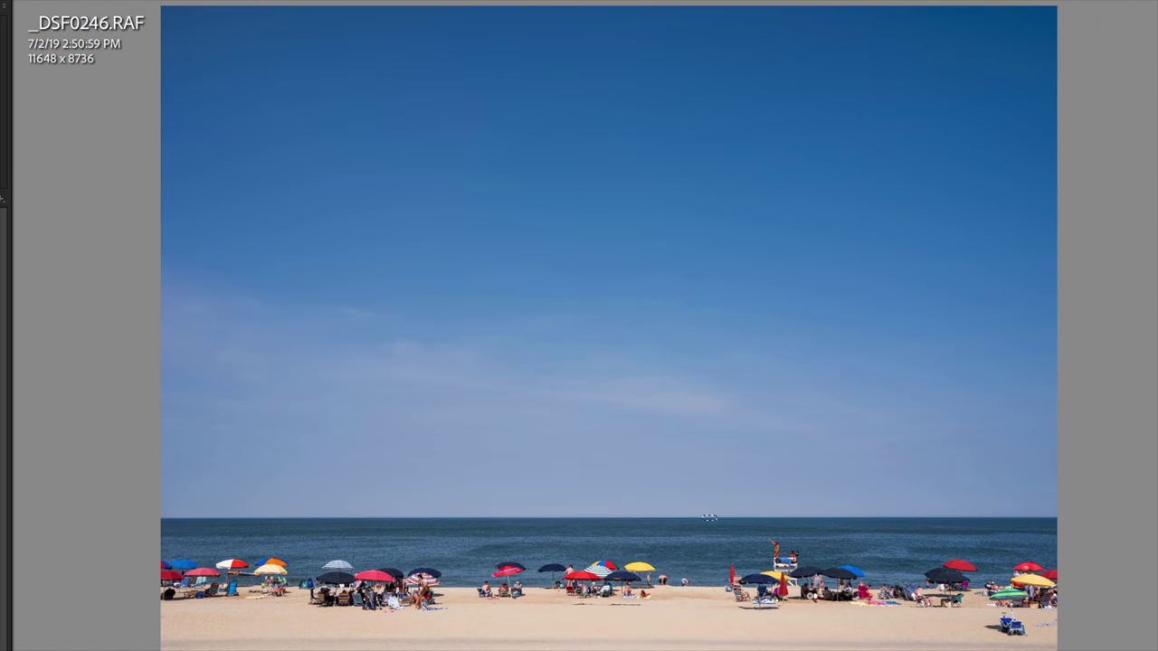
drag(702, 517, 889, 621)
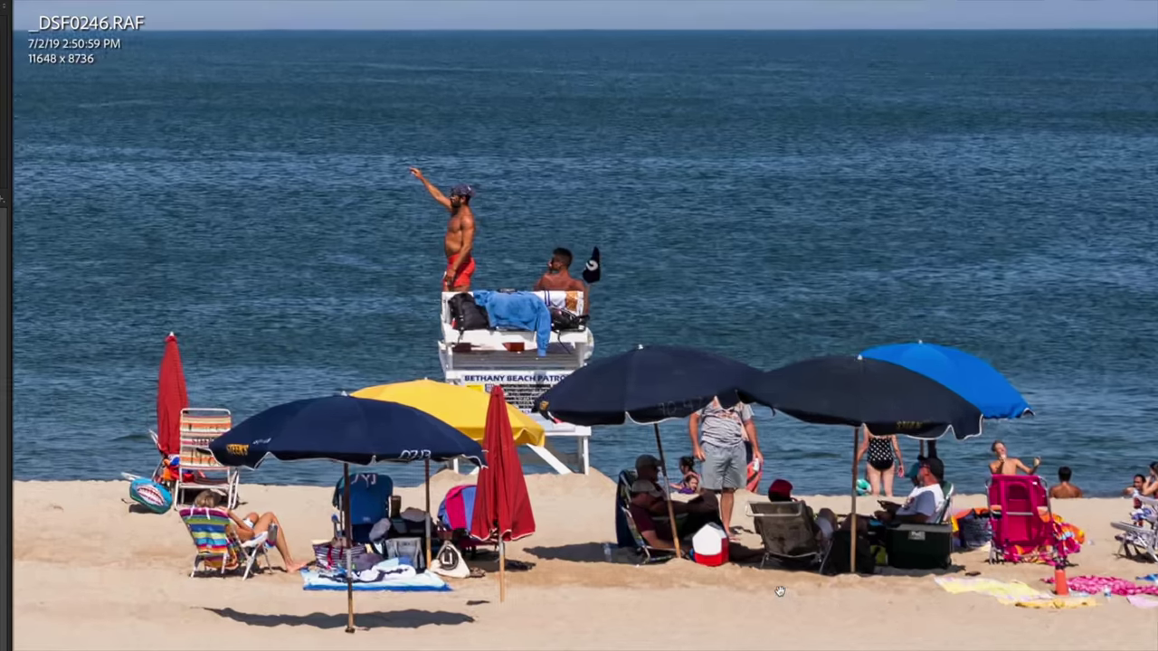
drag(642, 604, 781, 551)
click(716, 571)
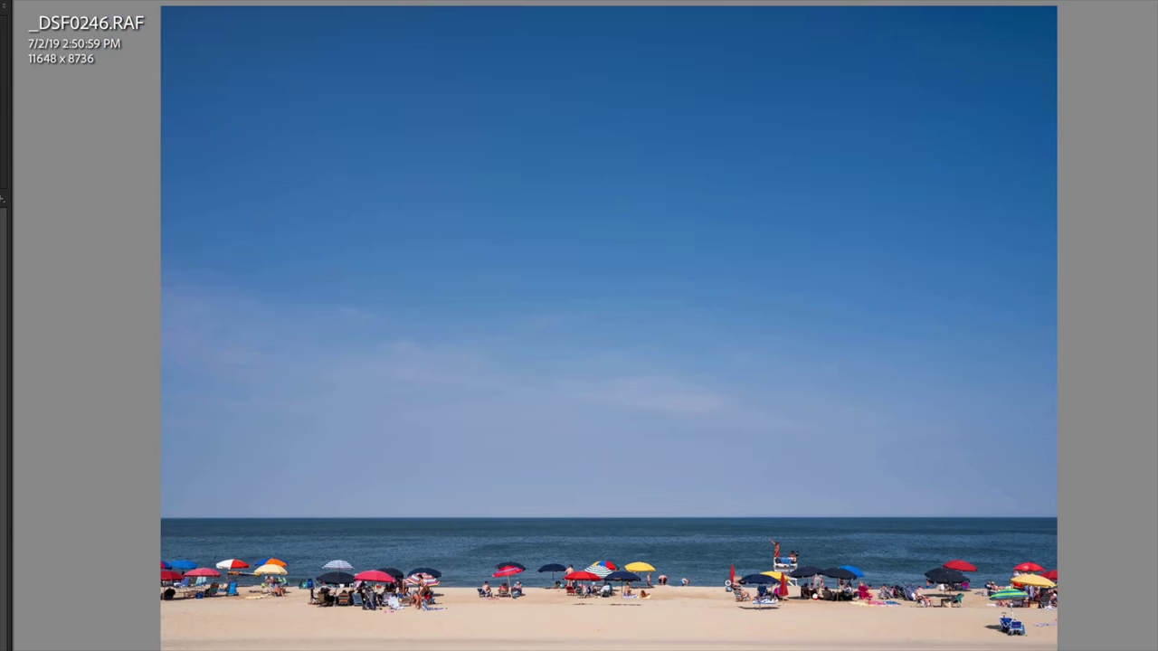
Switch to Grid view, select the stacked-kegs photo 202 and open it in Develop.
key(g)
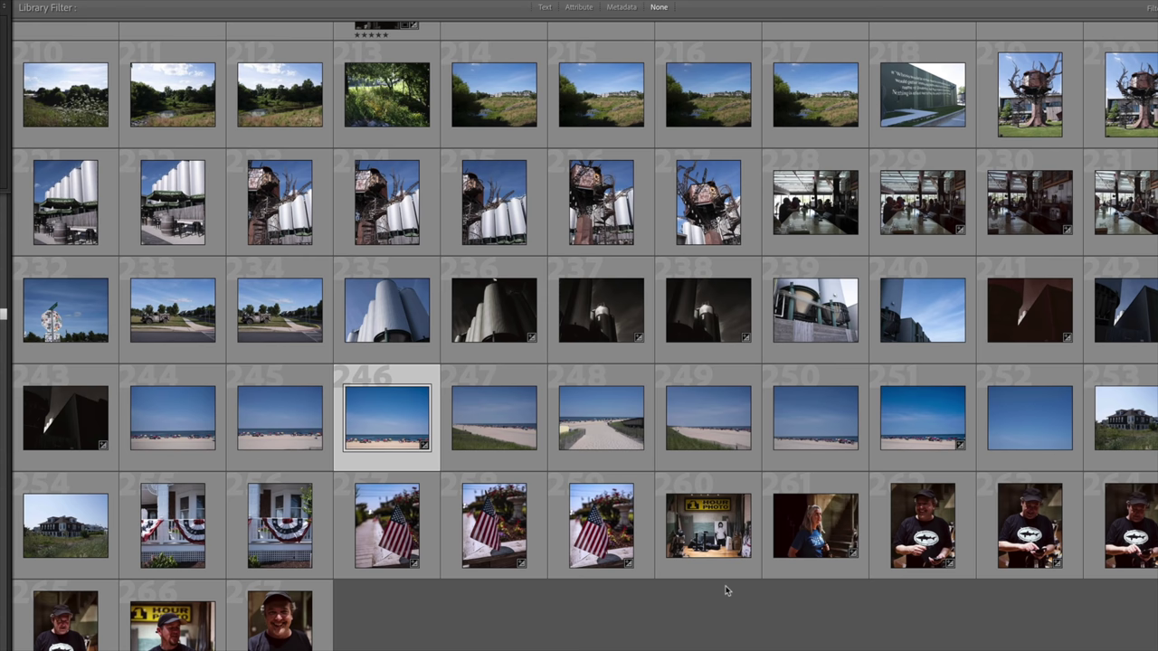
scroll(906, 341, up, 5)
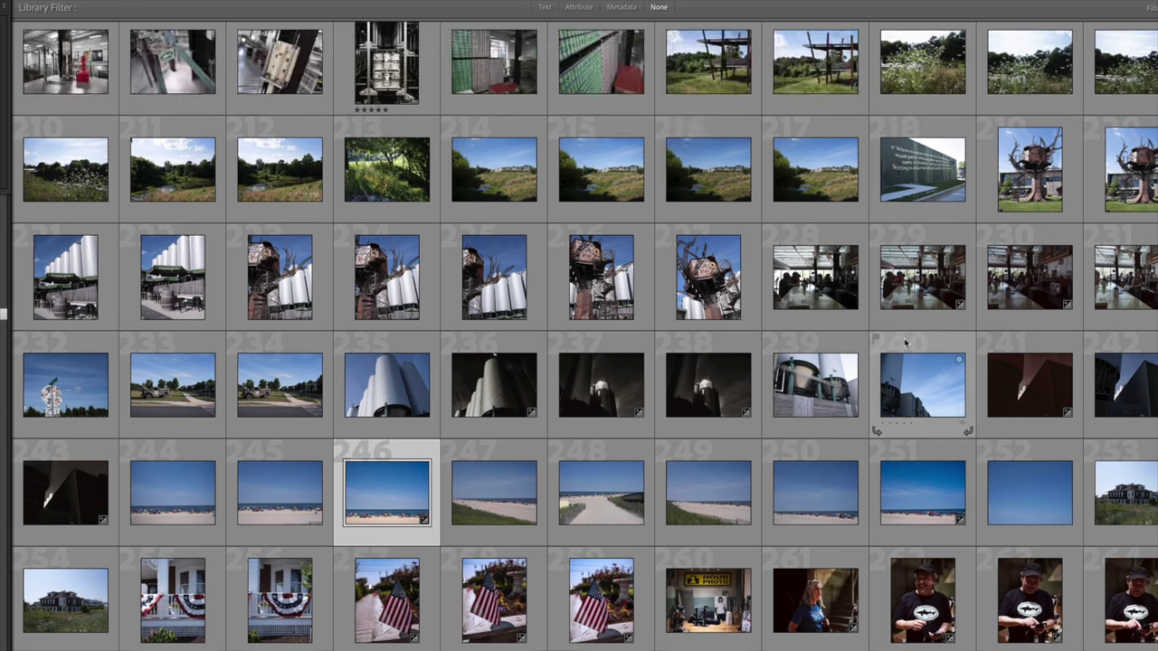
scroll(903, 347, up, 5)
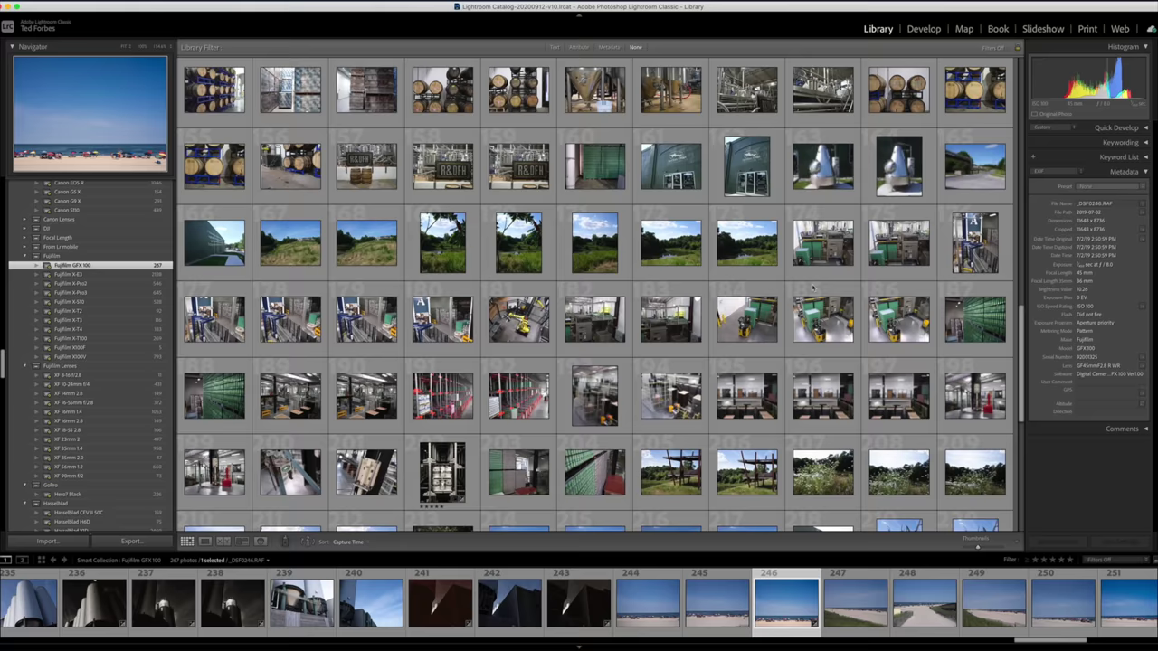
scroll(633, 282, down, 3)
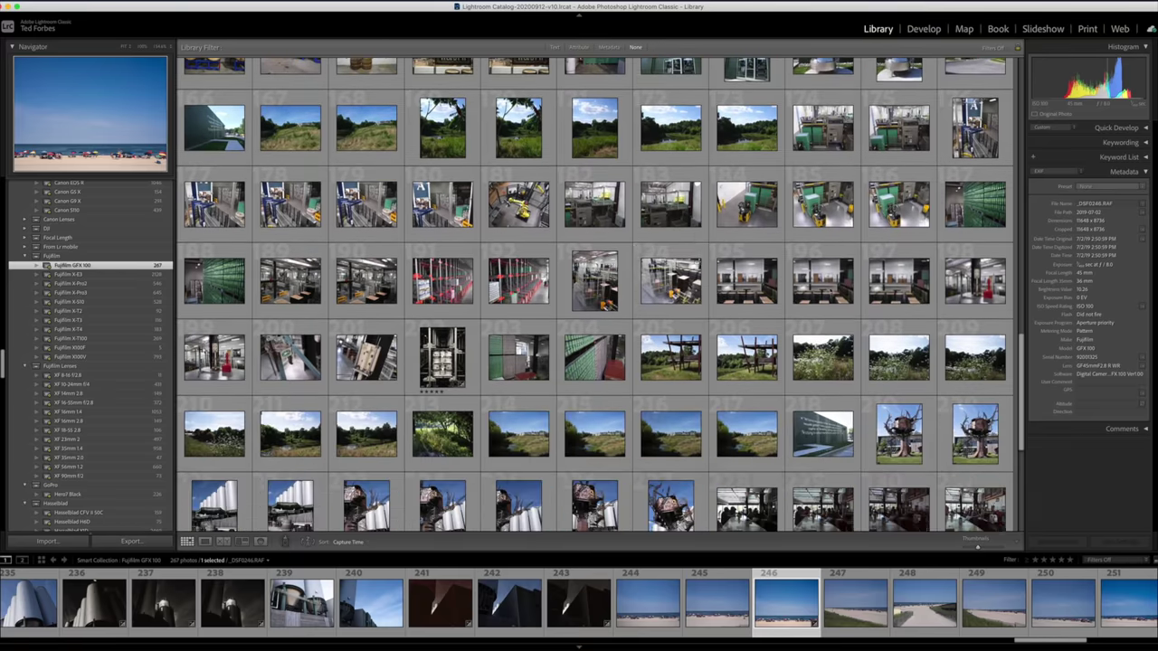
scroll(418, 294, down, 2)
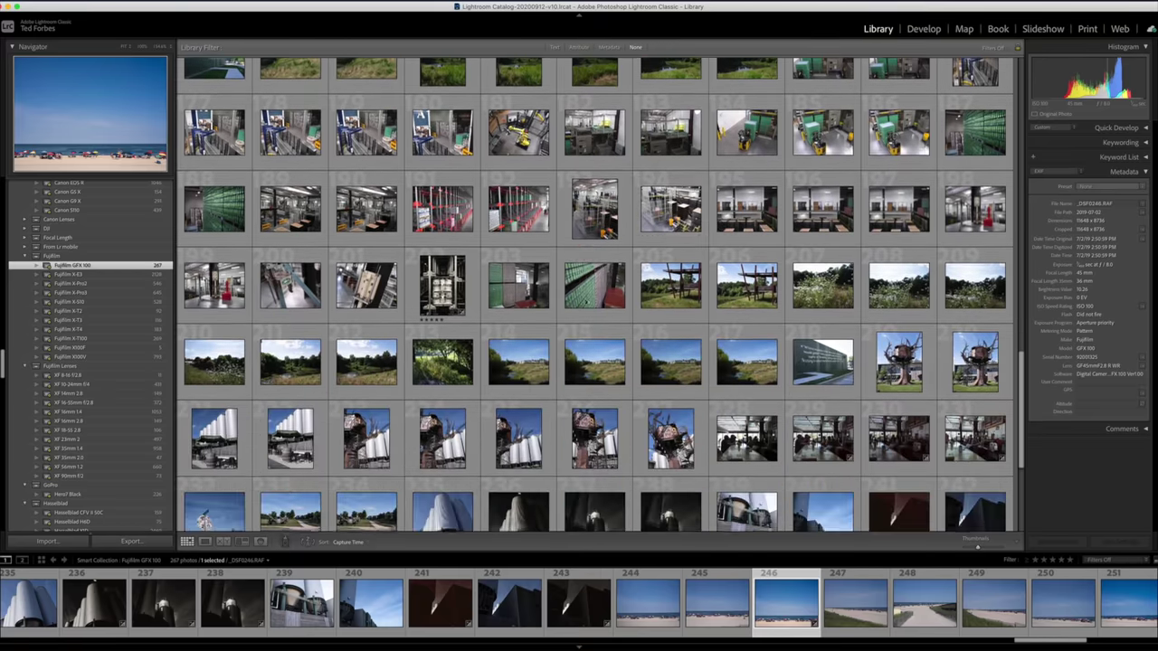
click(420, 298)
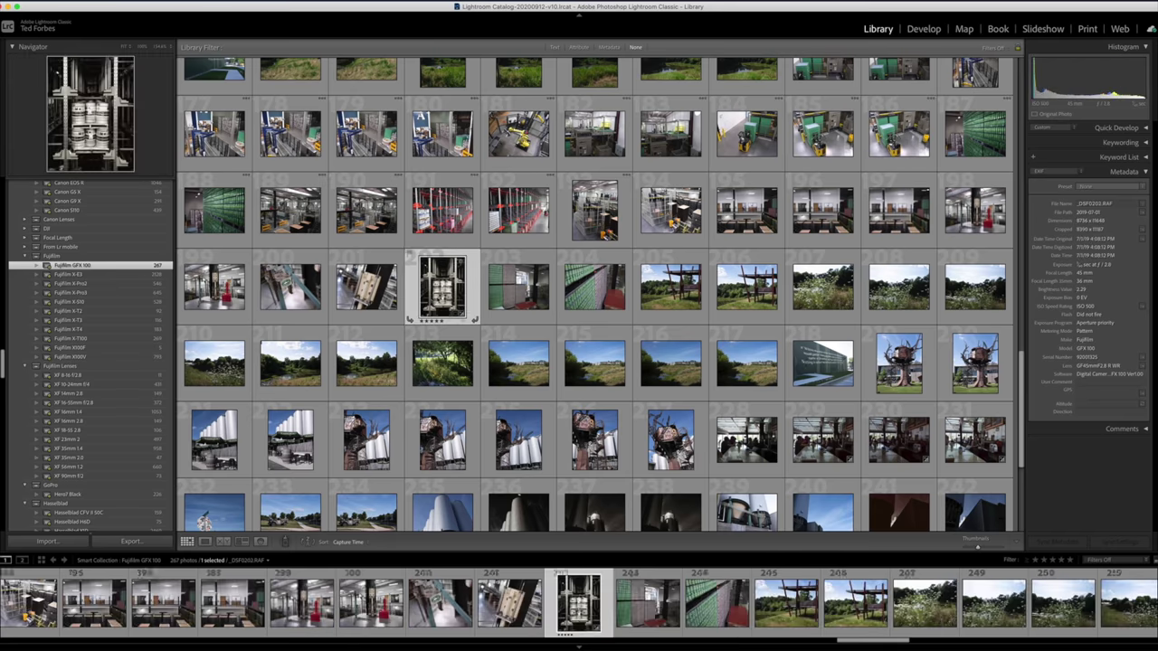
key(d)
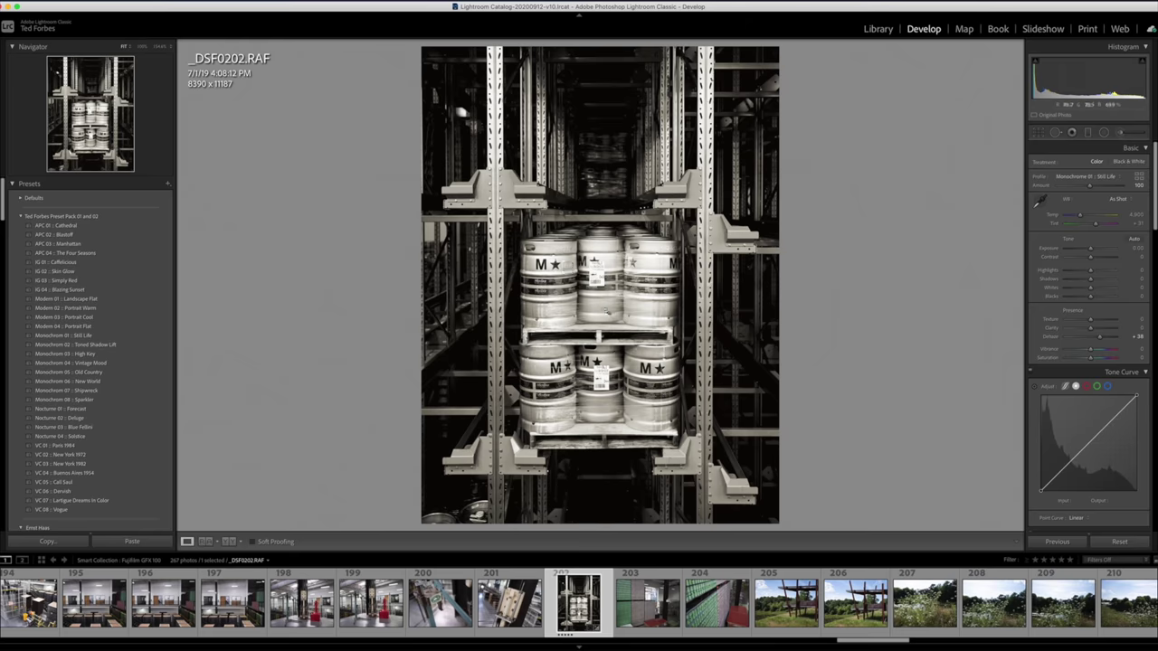
Zoom the keg photo to 1:1 on its label and pan across the kegs.
click(633, 325)
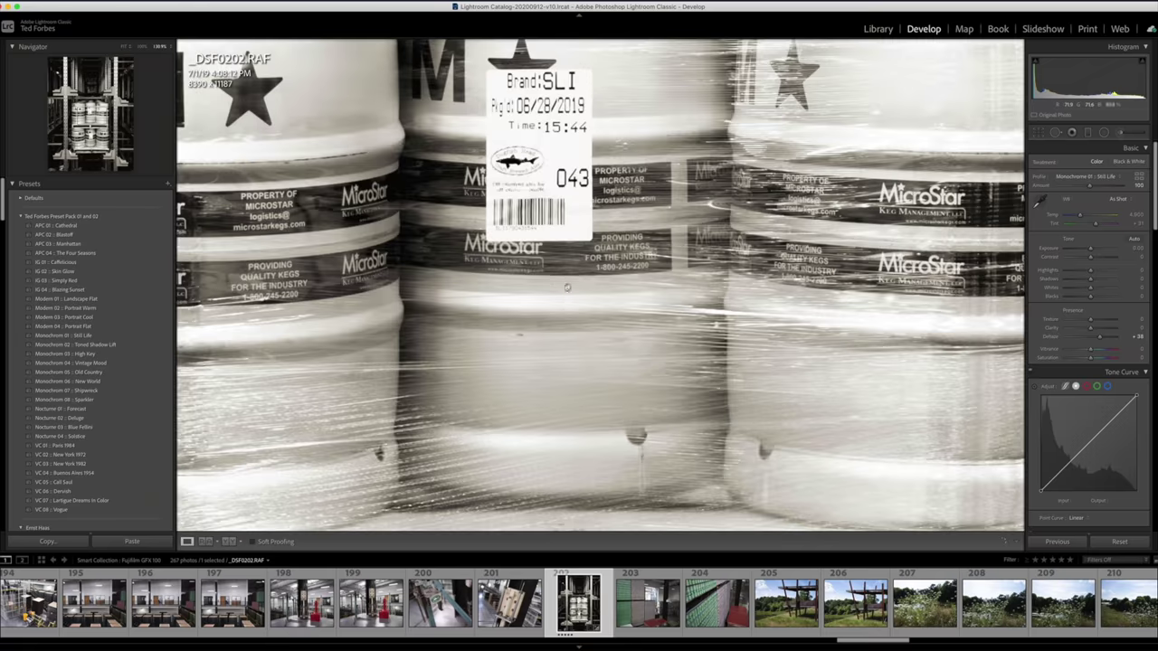
drag(567, 287, 751, 285)
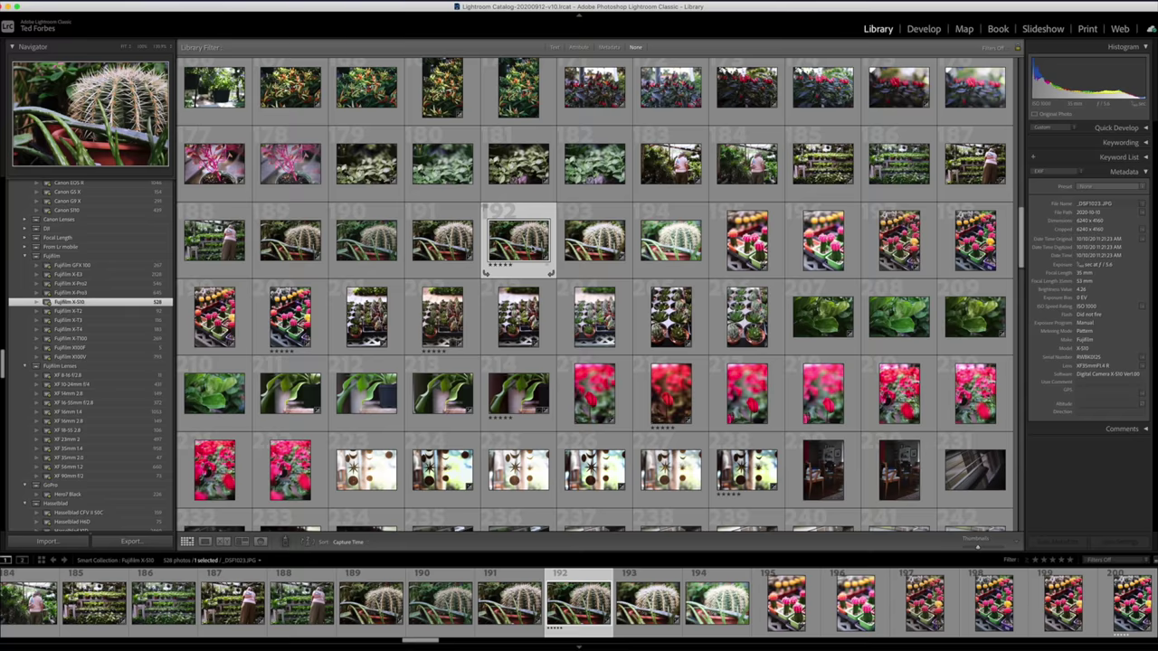
Open cactus photo _DSF1023.JPG in Develop and scroll the right panel to Color Grading.
key(d)
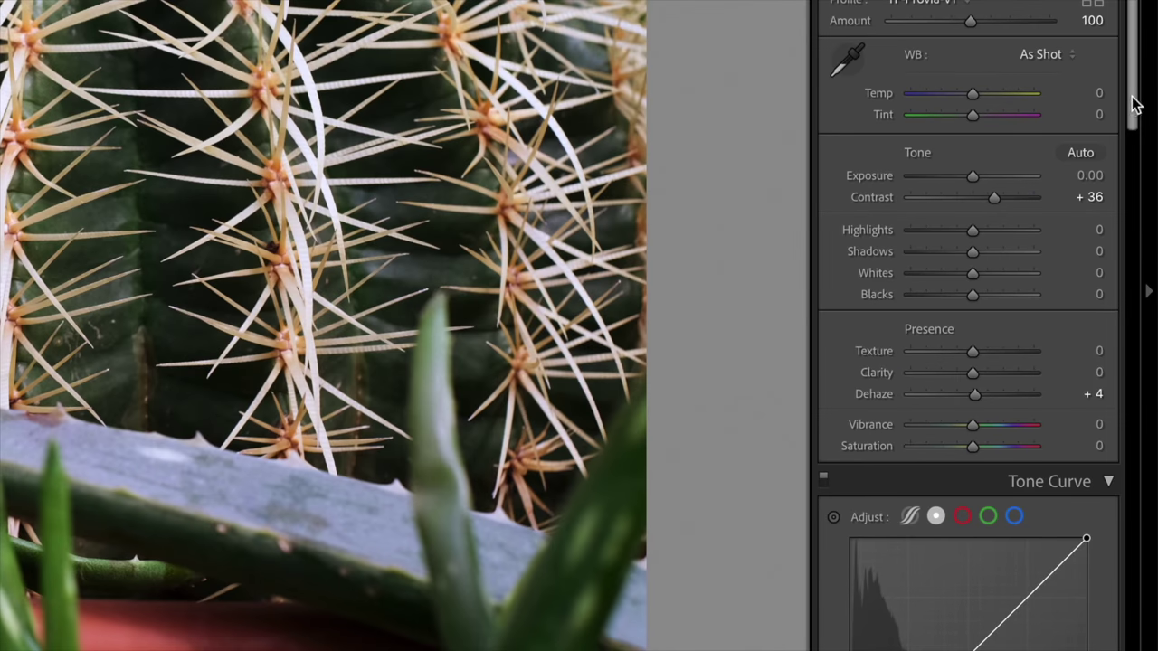
drag(1130, 104, 1140, 294)
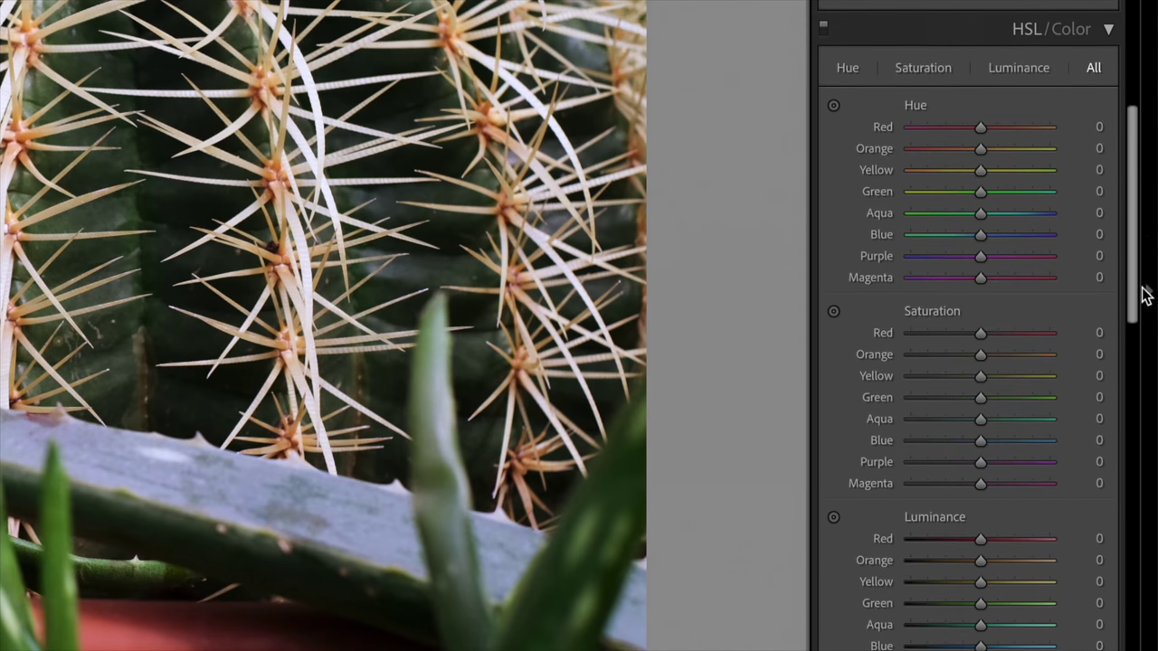
drag(1135, 175, 1149, 325)
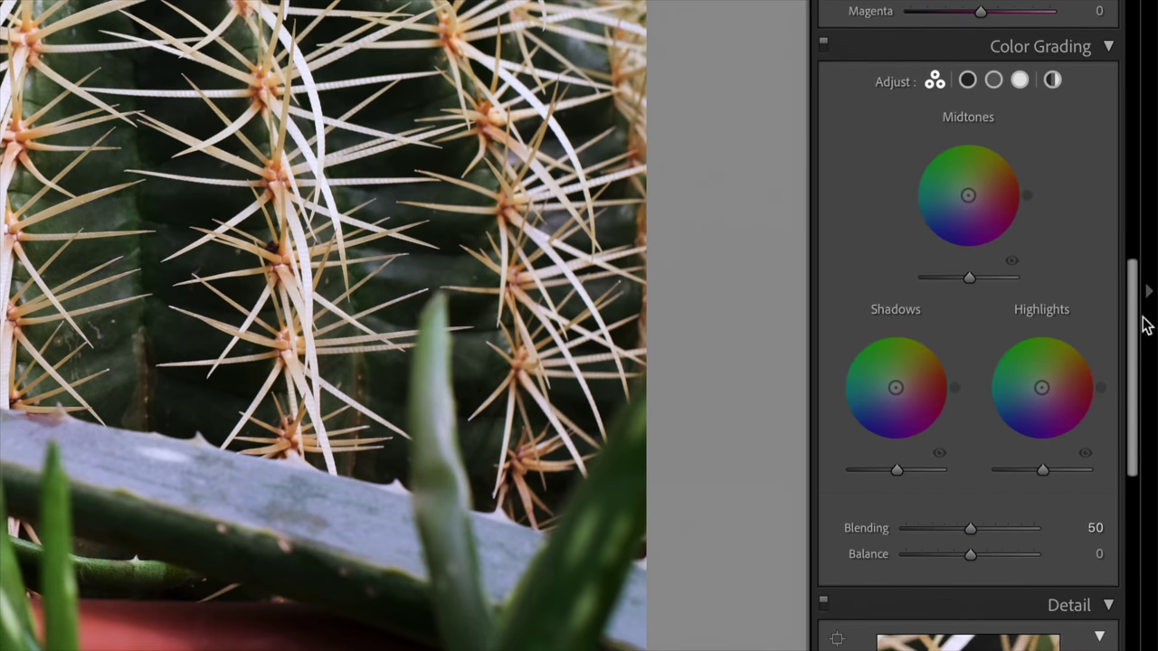
click(1107, 46)
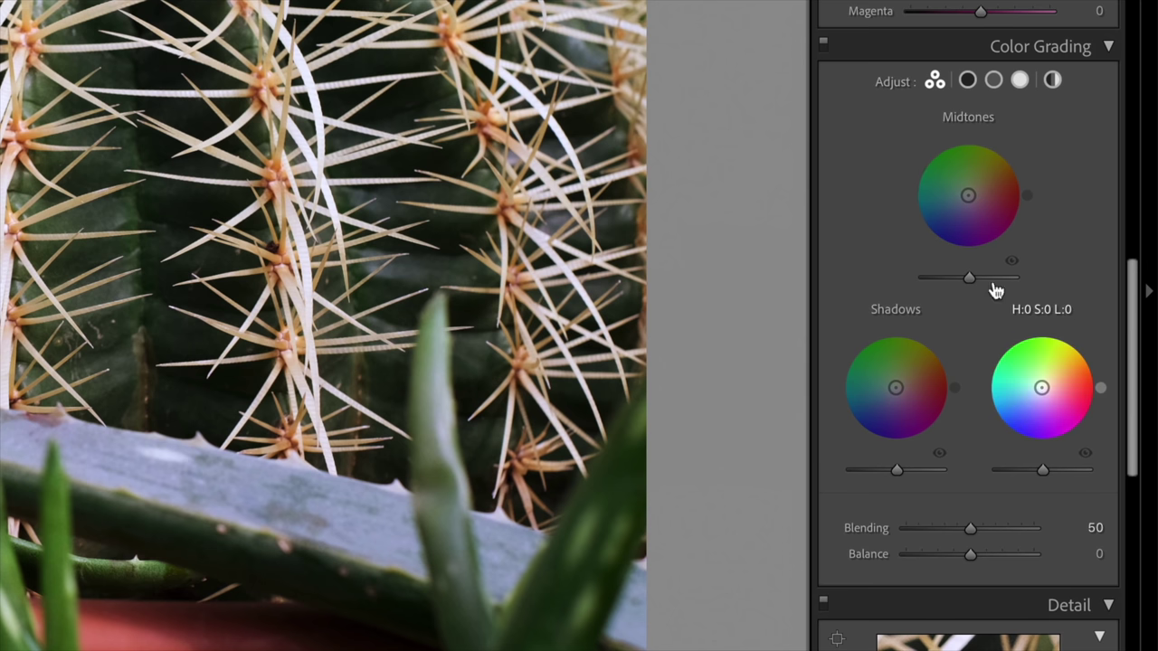
Cycle Color Grading through the Shadows, Midtones and Highlights wheels, ending on the single Global wheel.
click(967, 81)
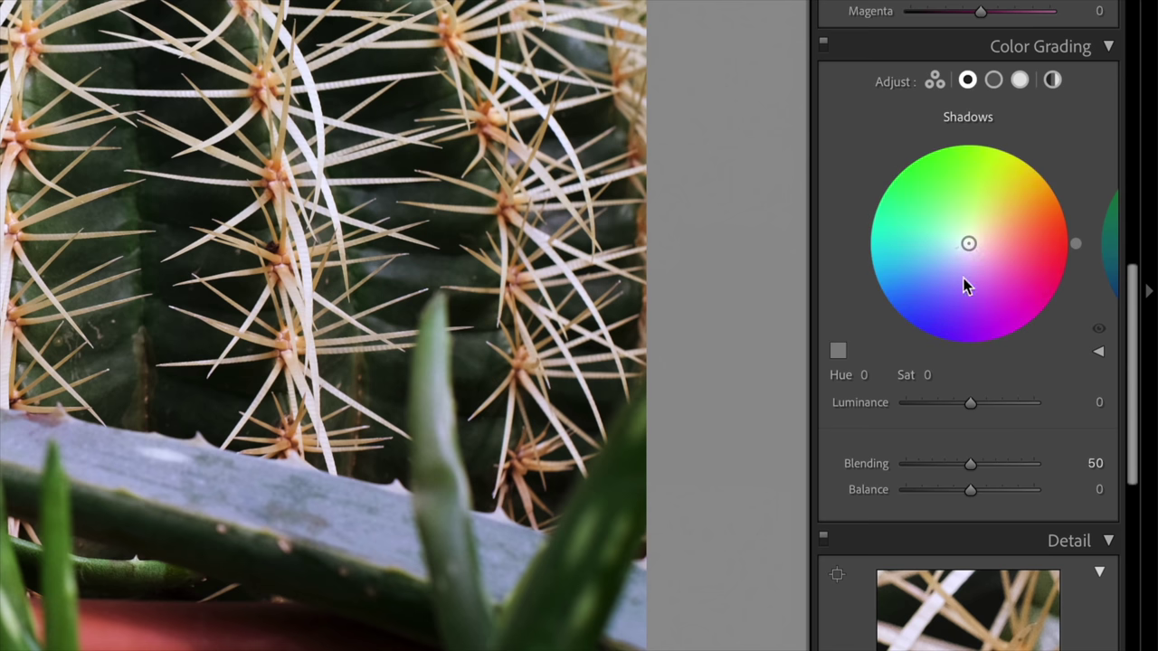
click(995, 81)
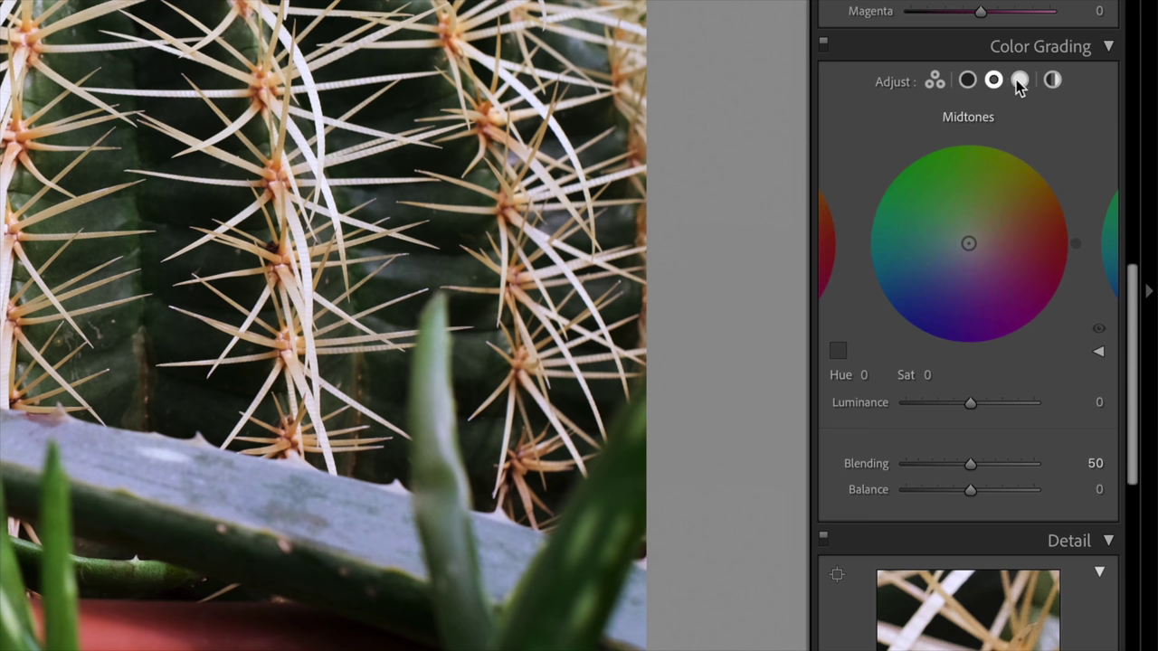
click(1020, 81)
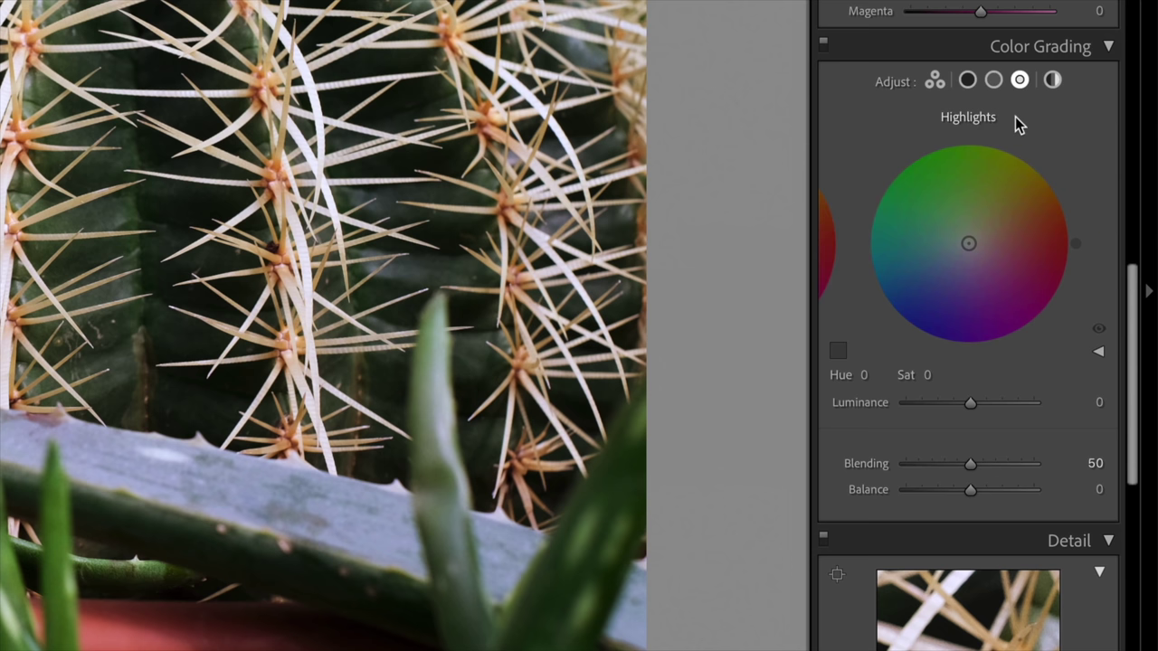
click(1052, 81)
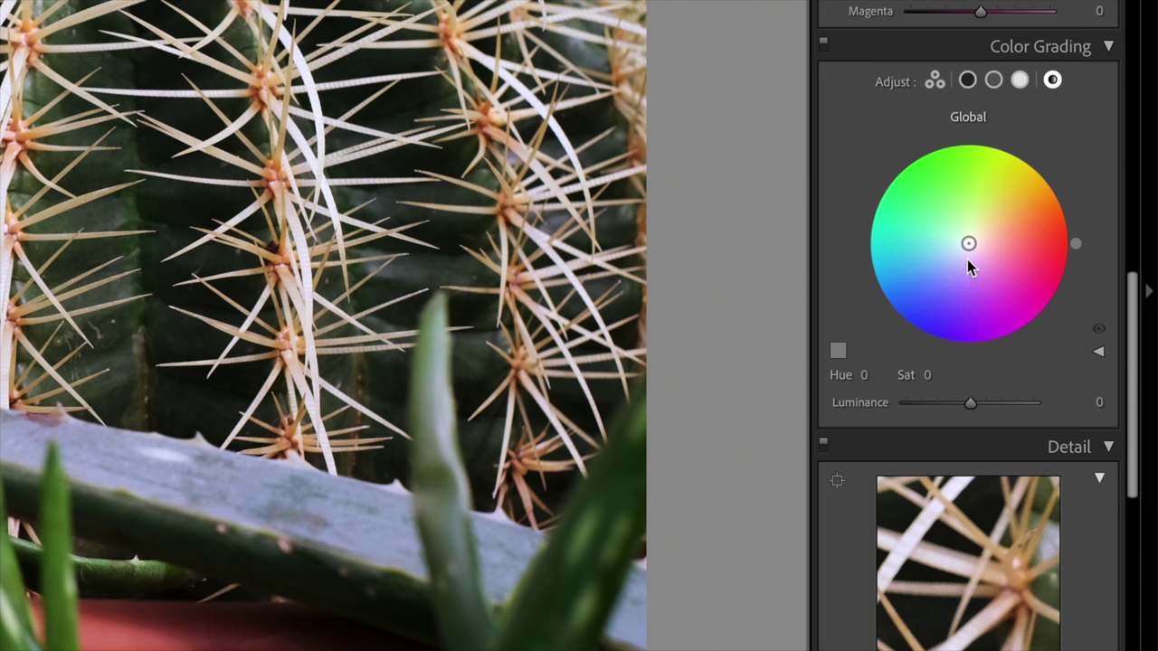
Try several global tints on the cactus photo: yellow, orange, blue, then green.
click(1010, 168)
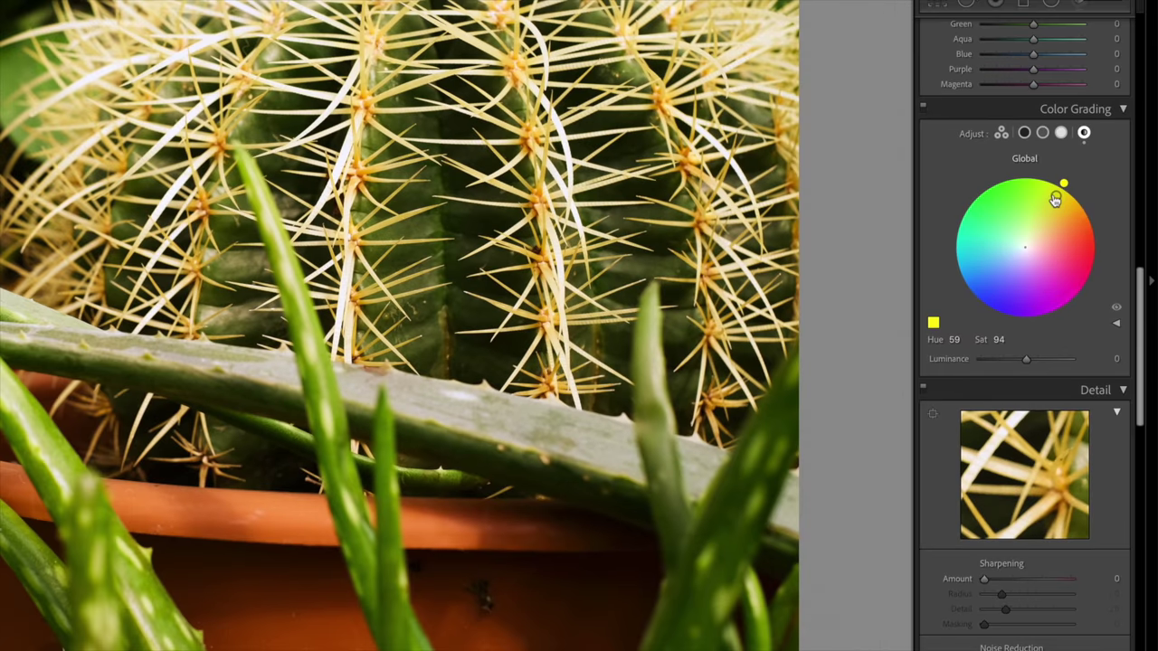
drag(1054, 200, 1055, 195)
click(1071, 228)
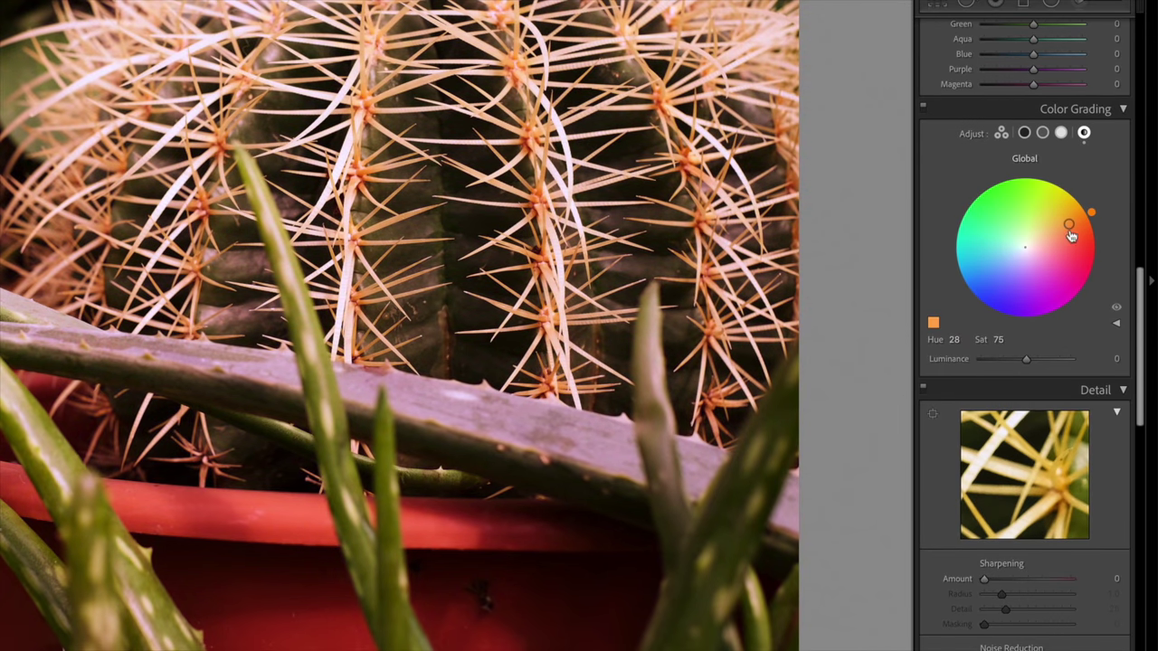
drag(999, 272, 994, 295)
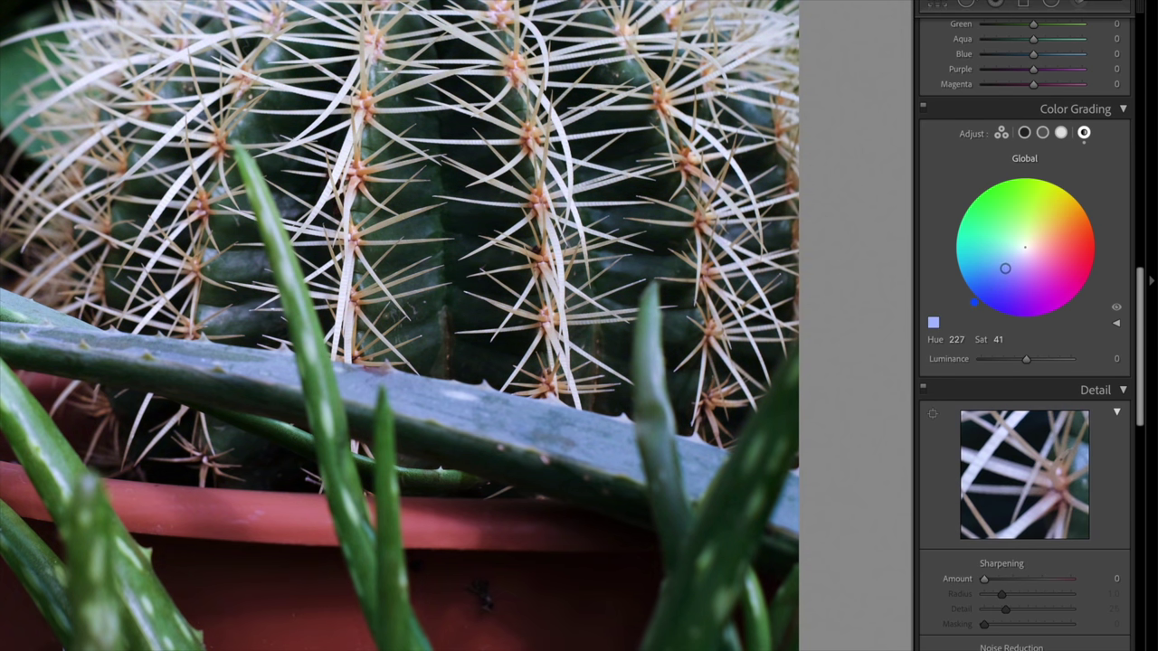
click(997, 232)
click(1019, 215)
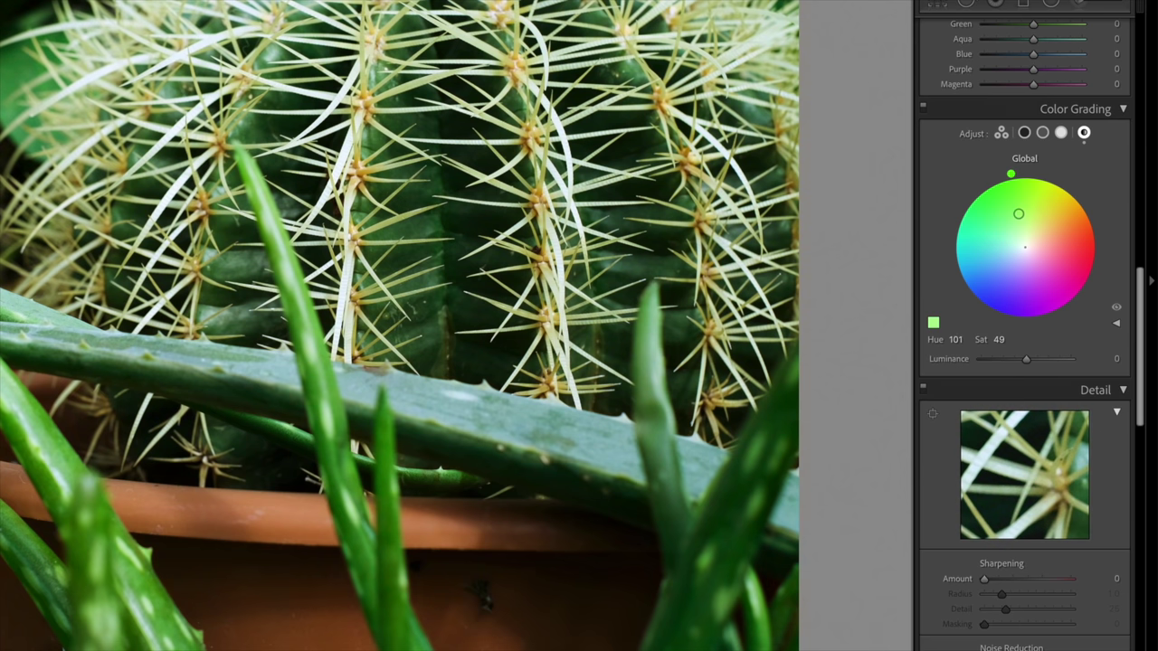
Settle on a strong yellow global tint of about Hue 60, Saturation 95.
click(1040, 214)
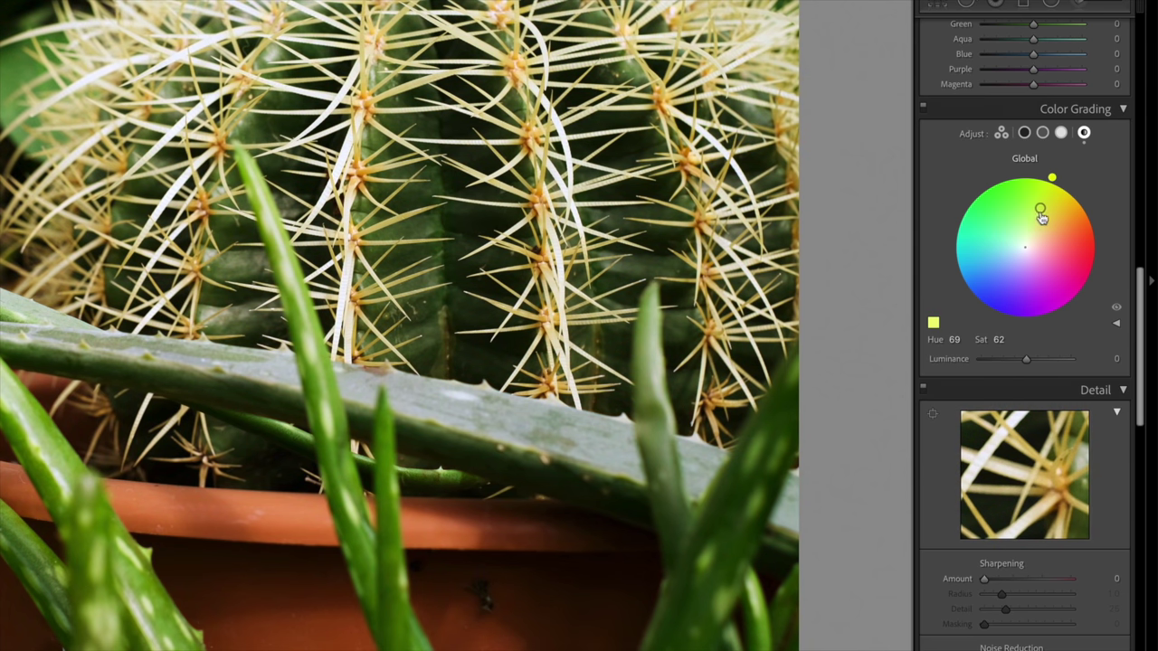
drag(1040, 211, 1029, 234)
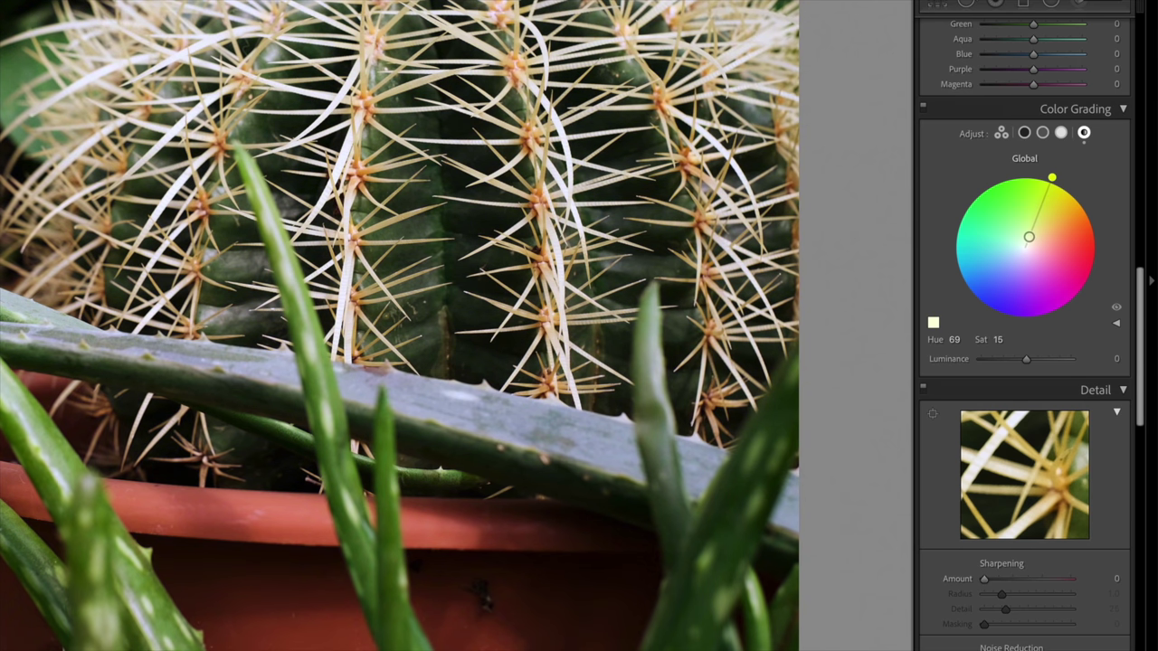
drag(1029, 234, 1044, 196)
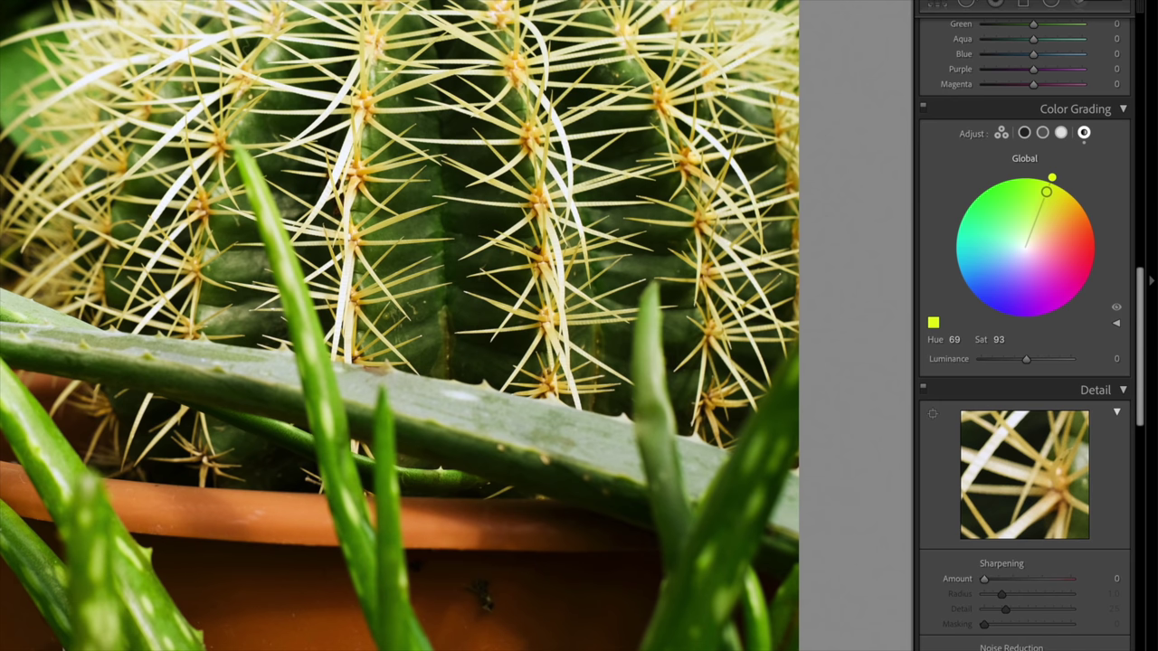
drag(1046, 190, 1045, 193)
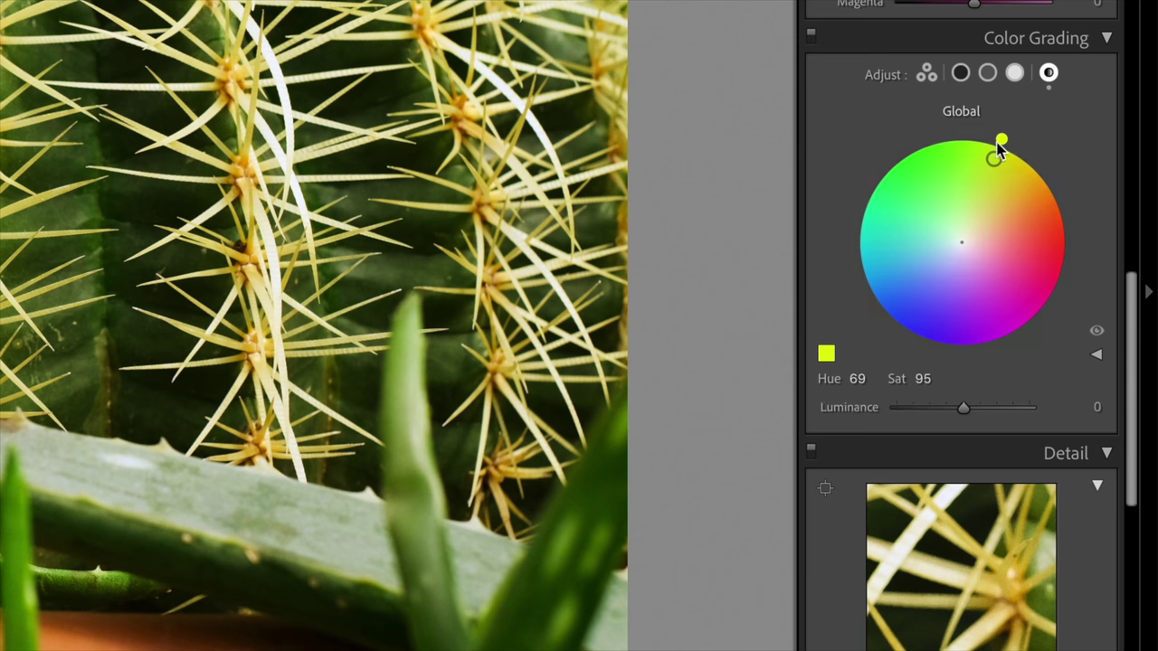
drag(993, 158, 983, 199)
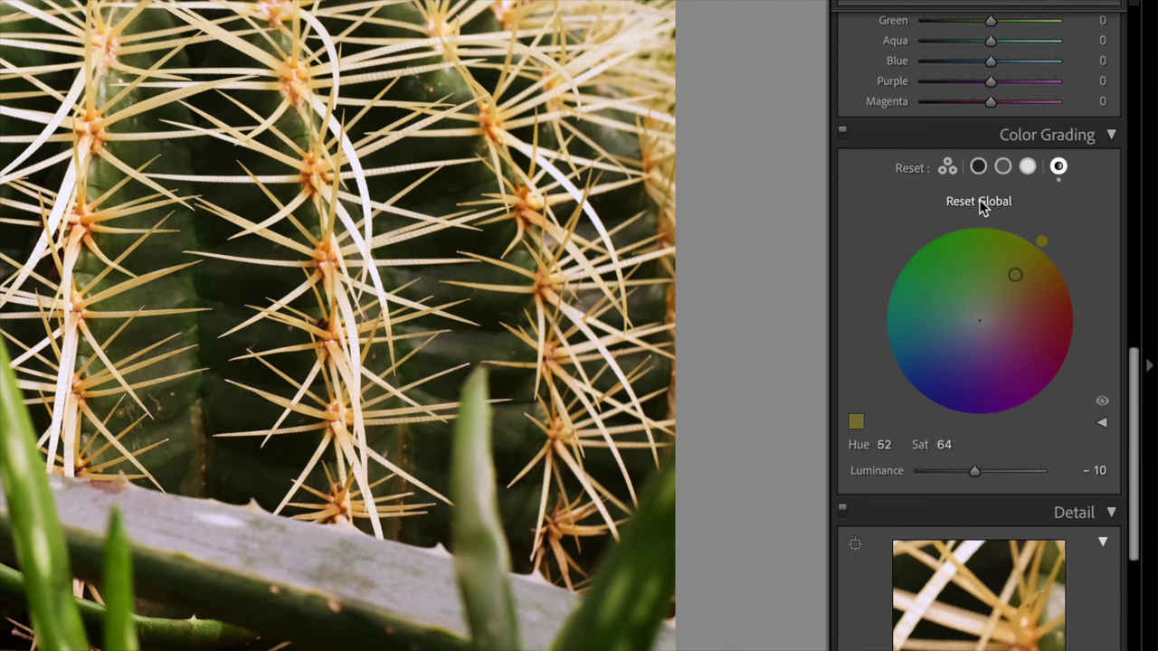
Reset the cactus photo's Global colour grade to Hue 0, Sat 0, Luminance 0.
click(978, 199)
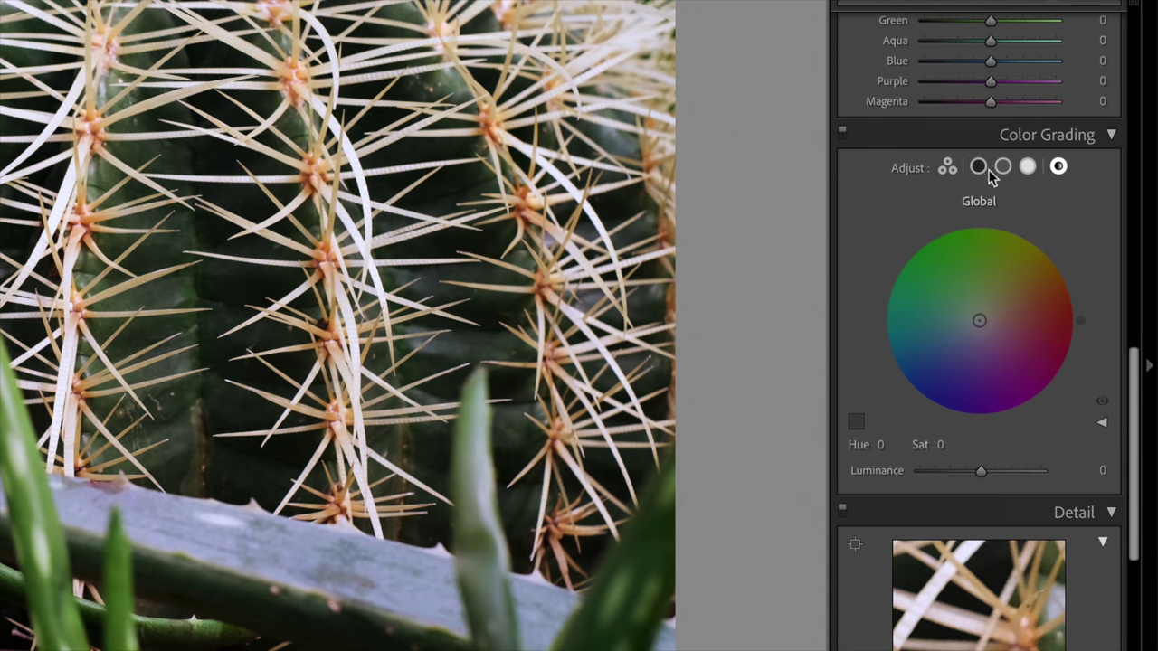
Select the Highlights grading wheel, then tint the cactus shadows toward green.
click(1029, 165)
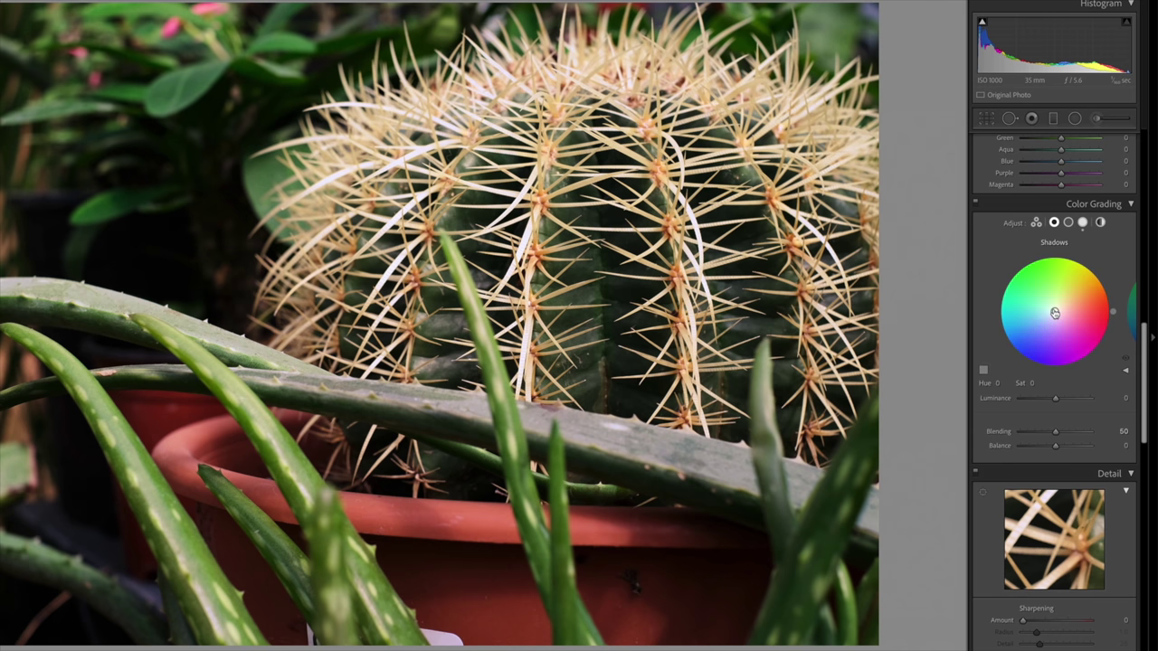
mouse_move(1054, 313)
mouse_down()
mouse_move(1040, 289)
mouse_move(1041, 340)
mouse_up()
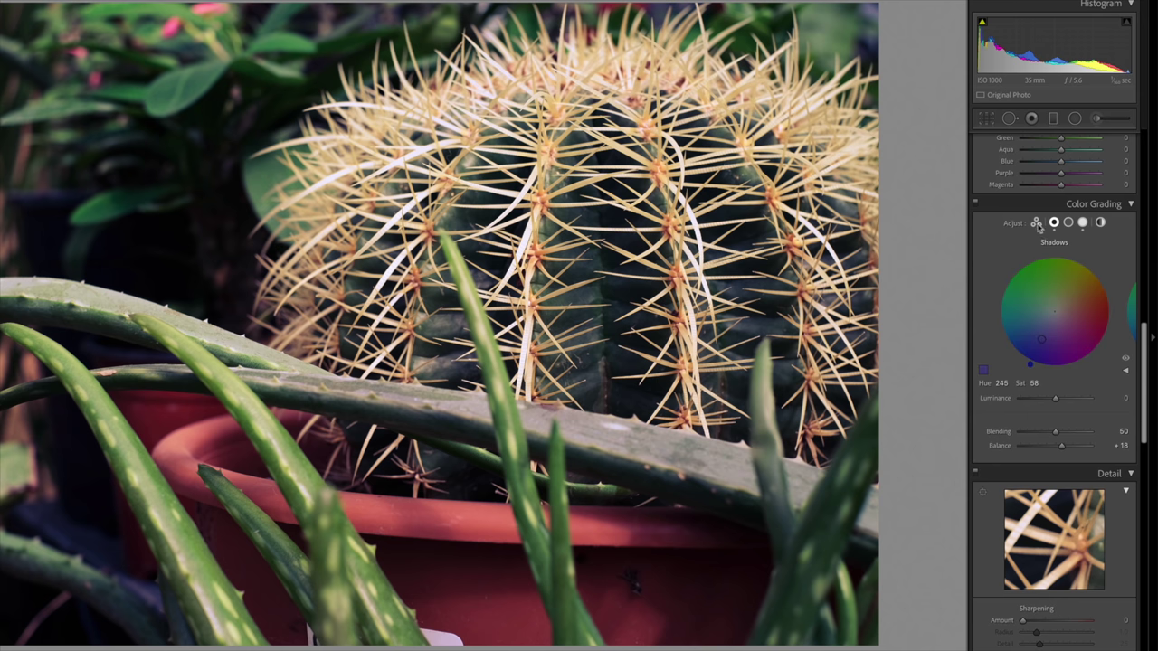
Show all three grading wheels together, with blue shadows and yellow highlights.
click(1037, 223)
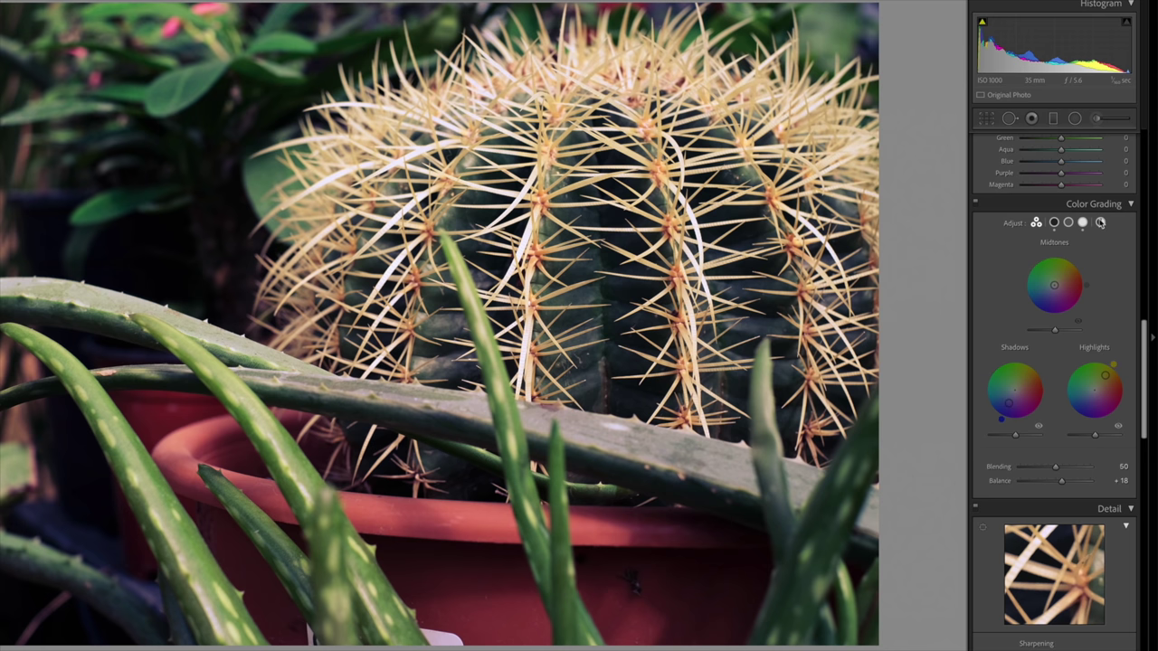
Switch Color Grading back to the single Global wheel.
click(1101, 222)
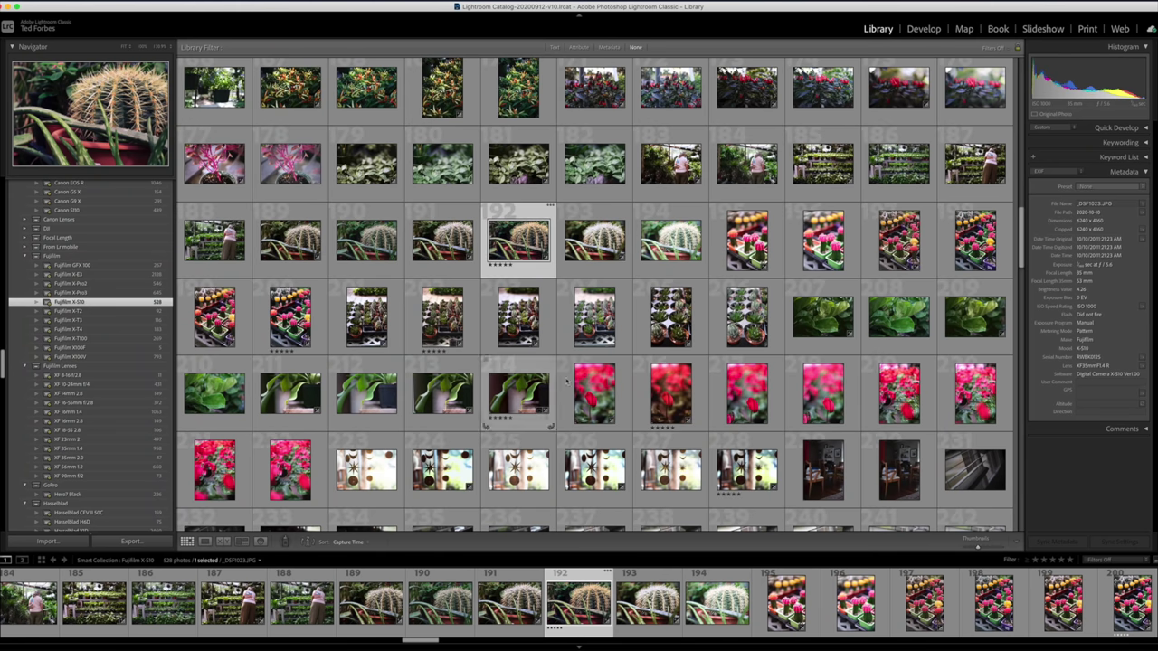
Open the red cyclamen photo 215 (_DSF1011.RAF) in the Develop module.
click(601, 403)
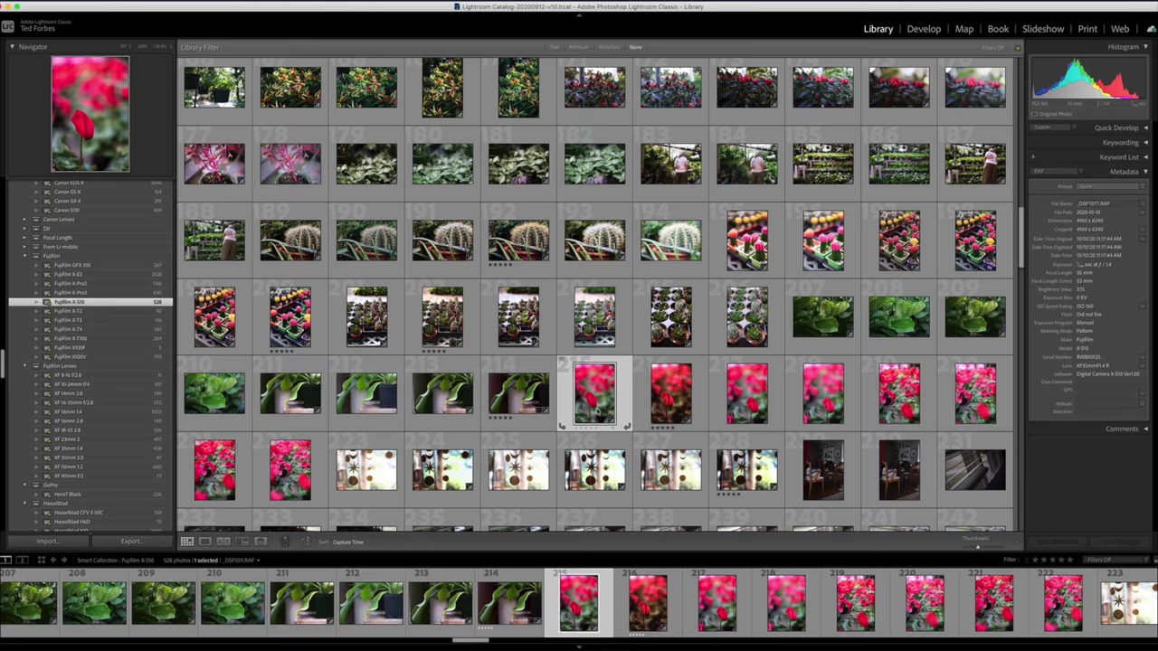
key(d)
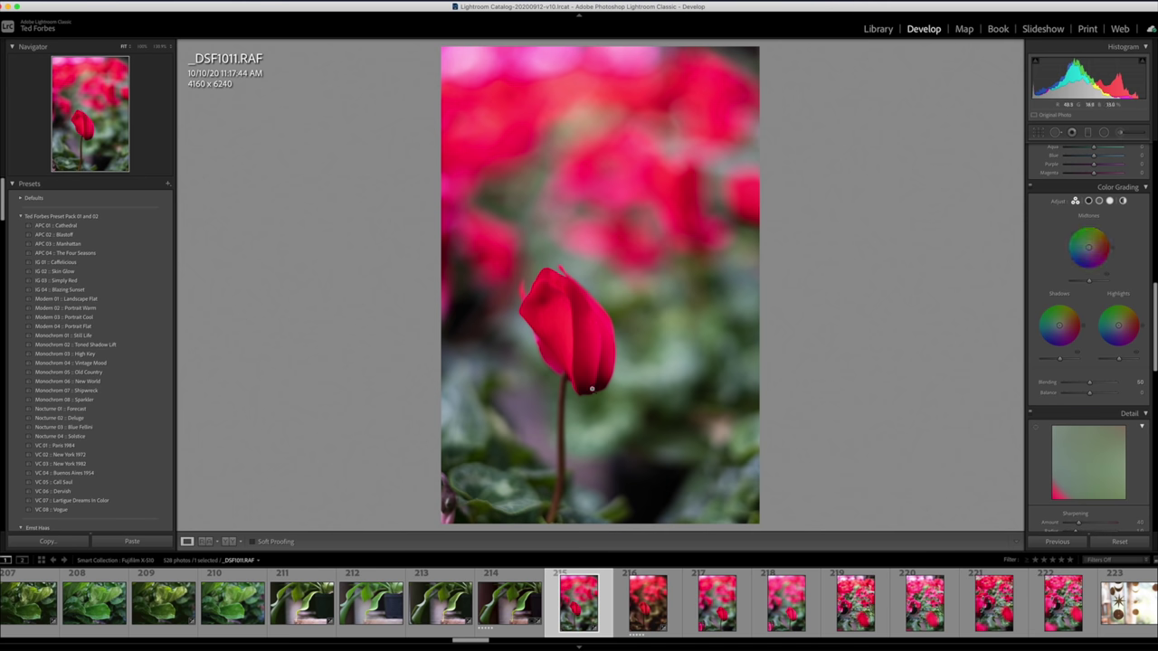
Zoom in on the cyclamen flower and tint its shadows slightly toward blue.
click(574, 337)
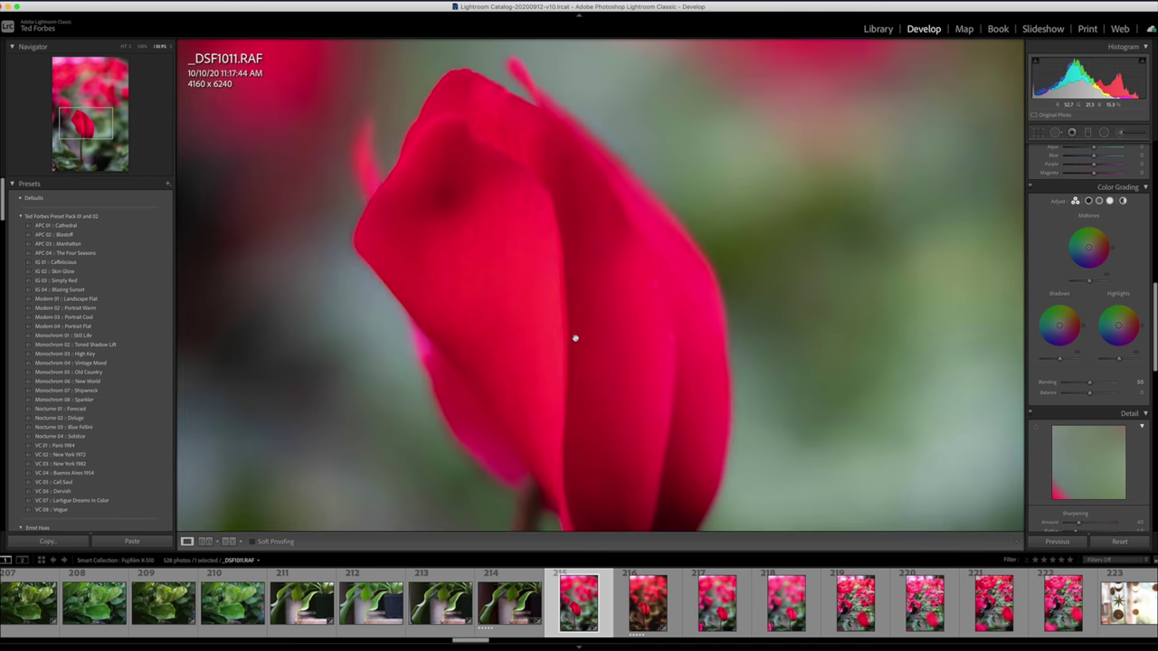
drag(594, 340, 583, 287)
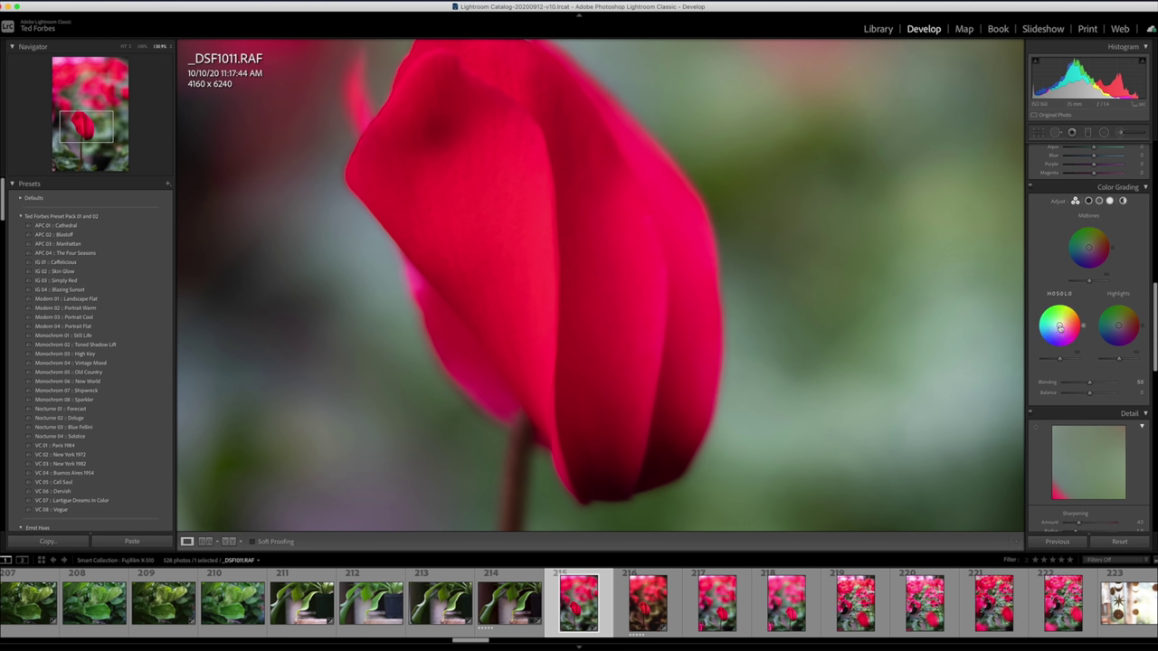
mouse_move(1059, 325)
mouse_down()
mouse_move(1047, 335)
mouse_move(1059, 329)
mouse_up()
click(834, 308)
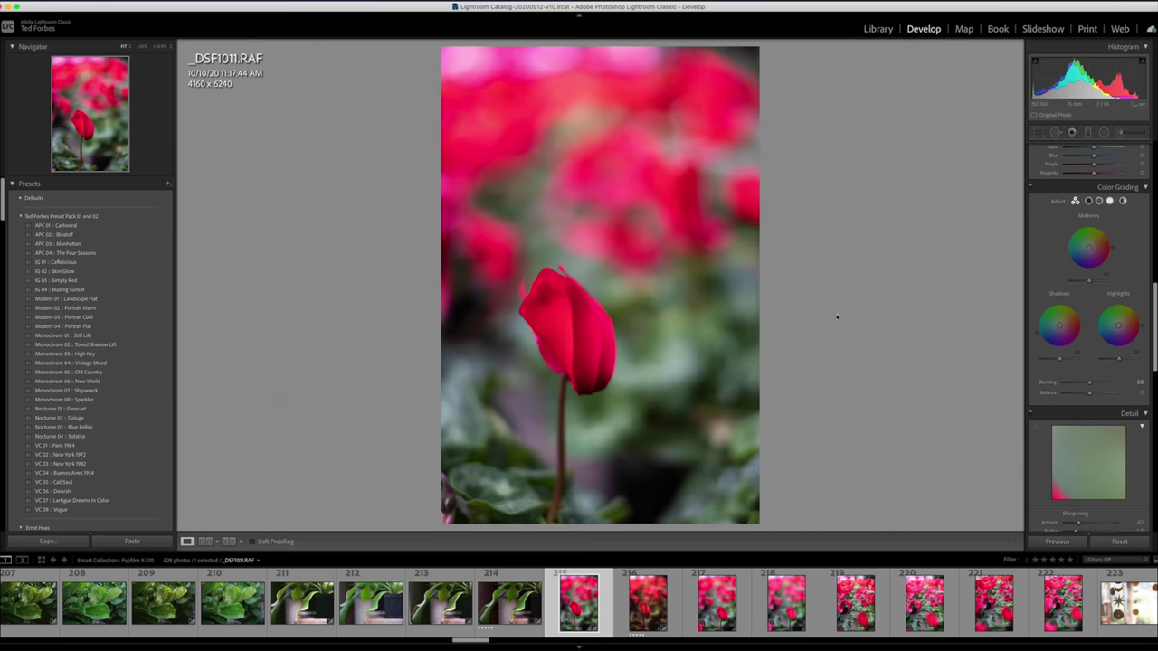
drag(579, 339, 653, 322)
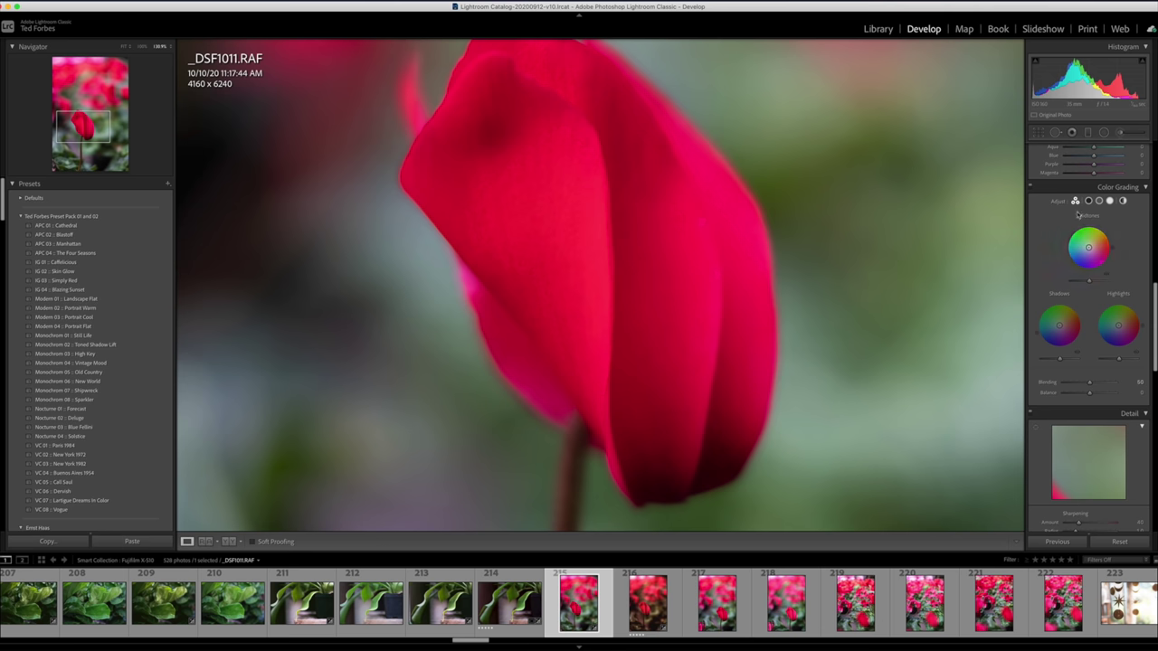
drag(1154, 290, 1154, 237)
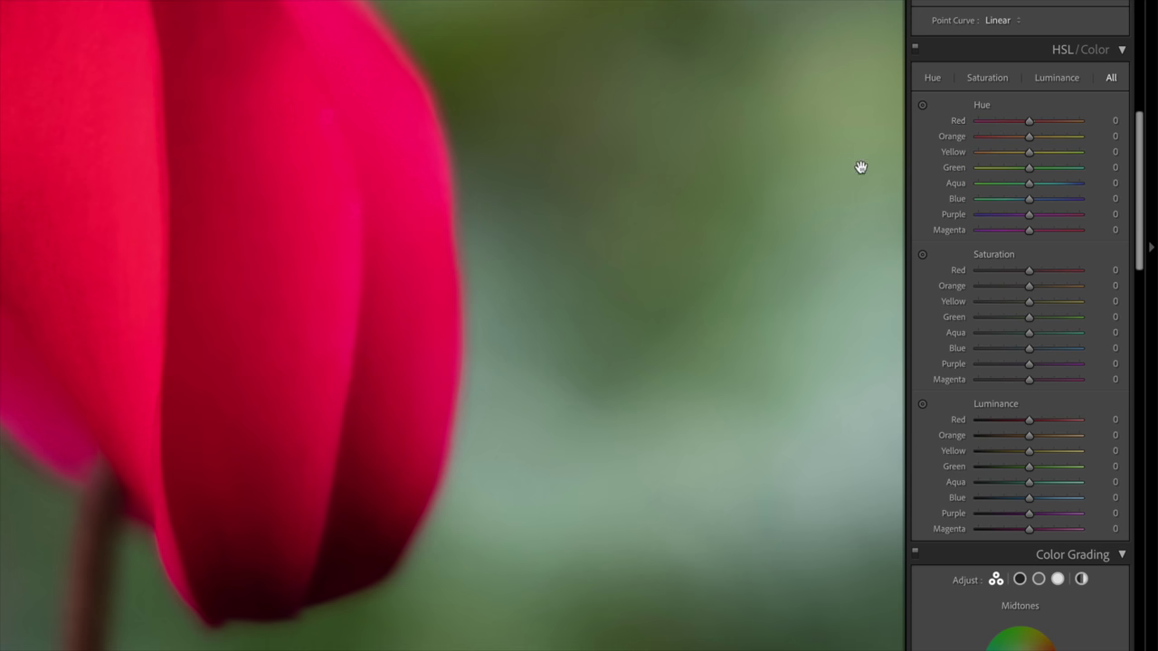
Tone down the cyclamen's reds to Hue −5, Saturation −19, Luminance −12.
mouse_move(1028, 119)
mouse_down()
mouse_move(1058, 121)
mouse_move(1016, 121)
mouse_move(1027, 121)
mouse_up()
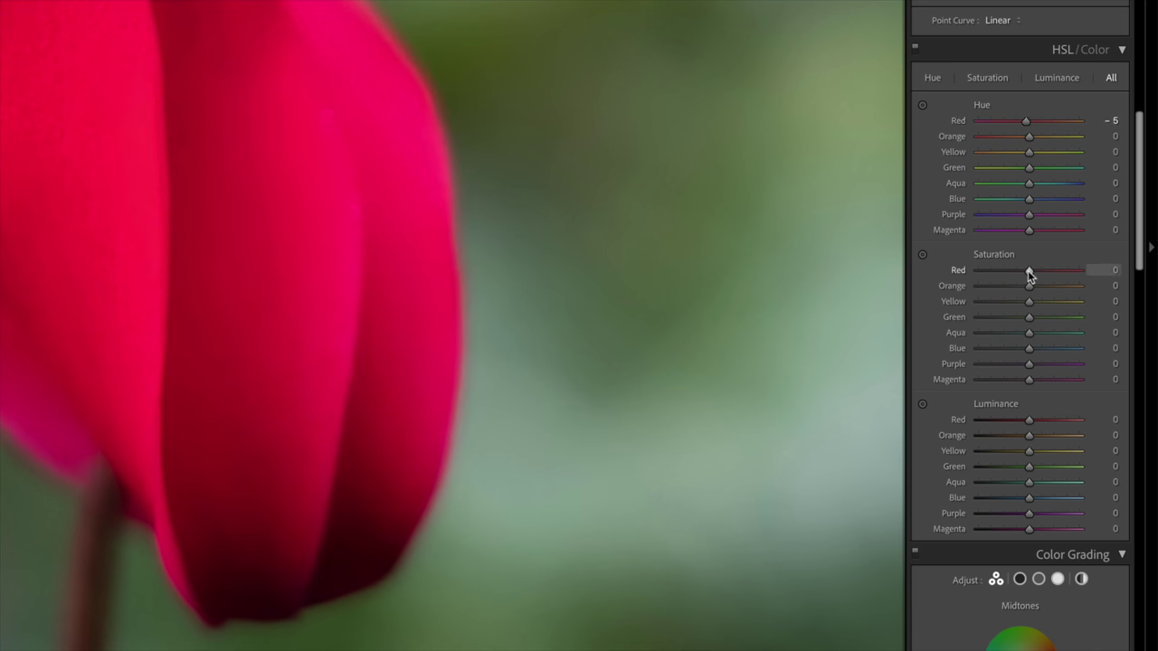
drag(1031, 275, 1020, 271)
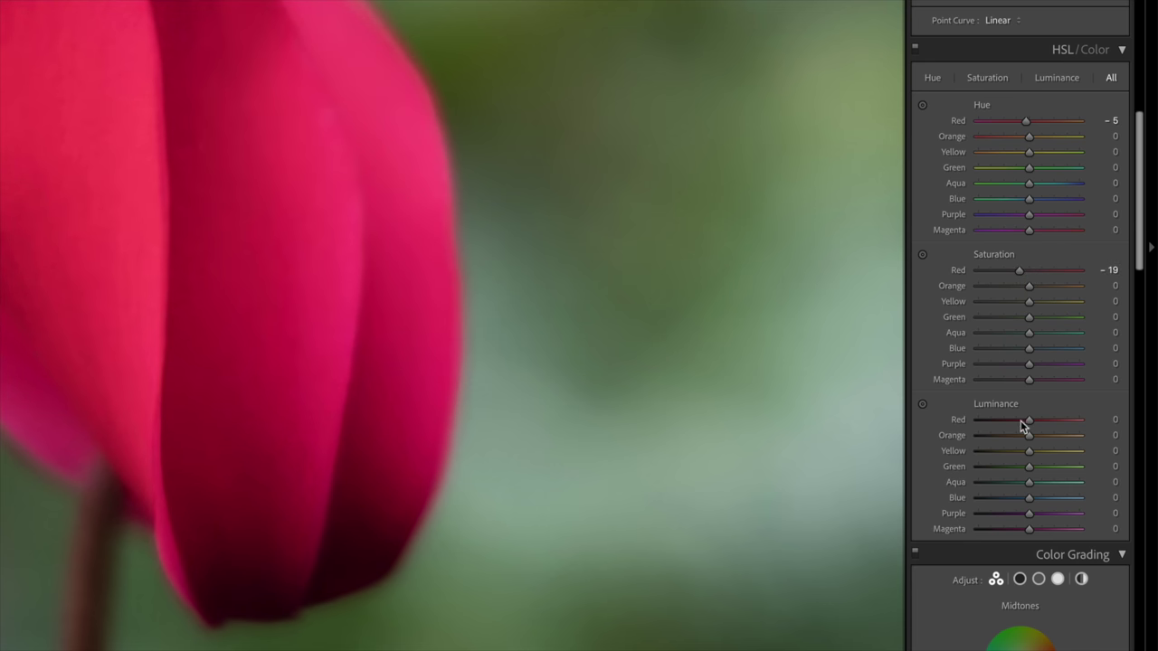
drag(1029, 423, 1025, 424)
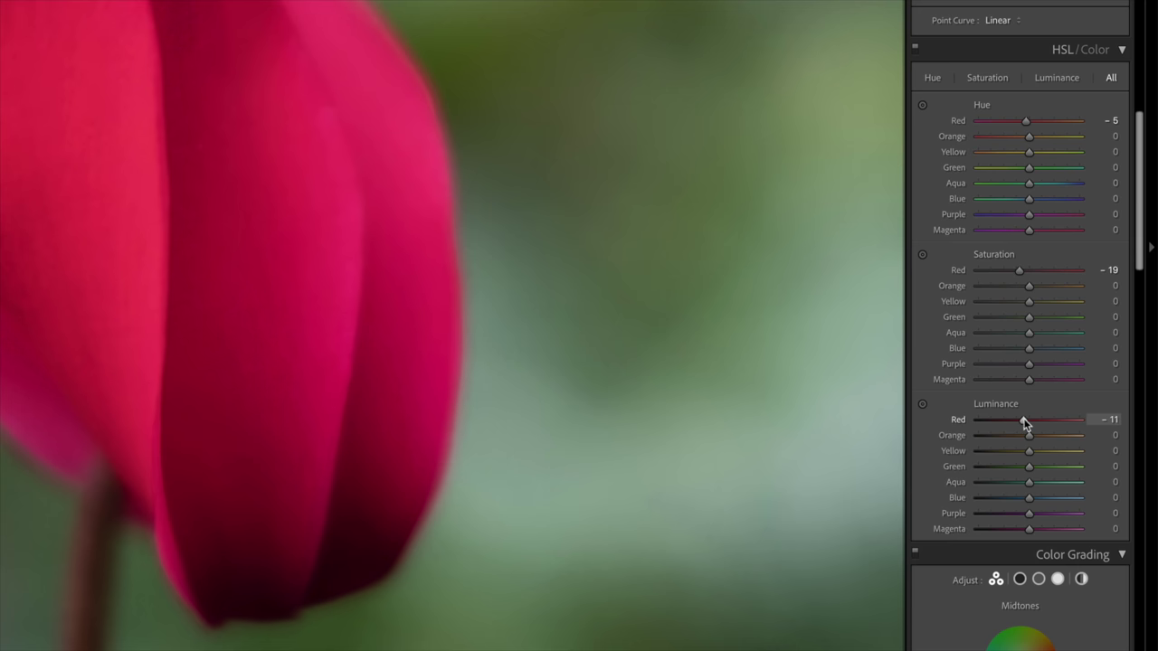
click(719, 388)
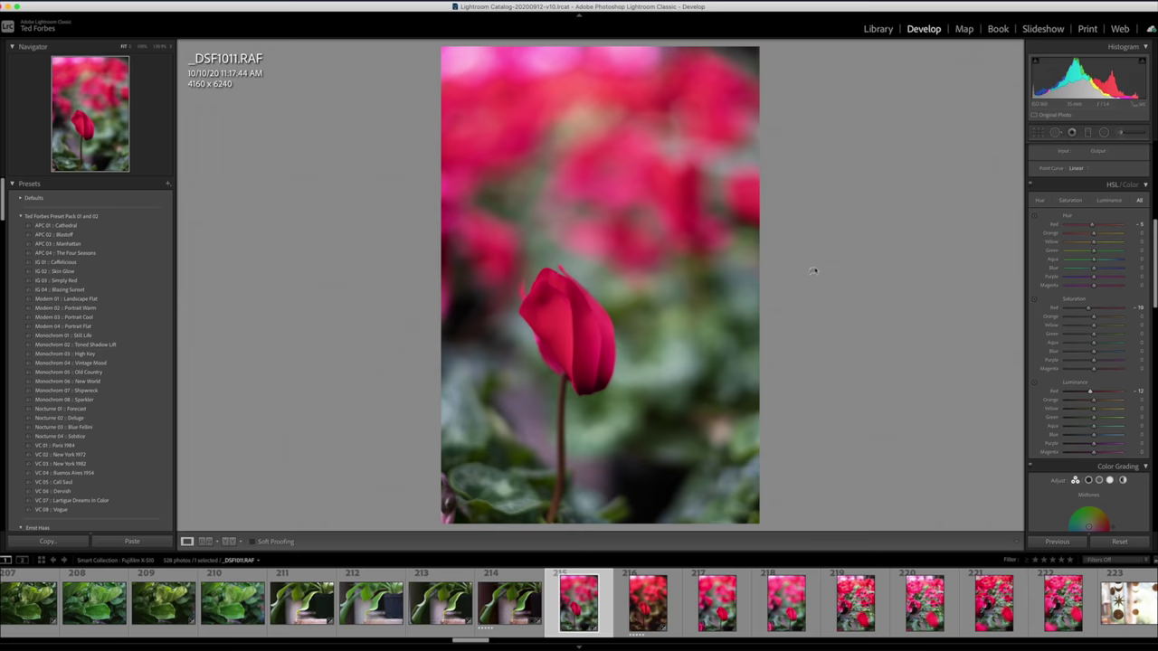
key(backslash)
key(backslash)
key(backslash)
key(backslash)
scroll(1139, 317, down, 5)
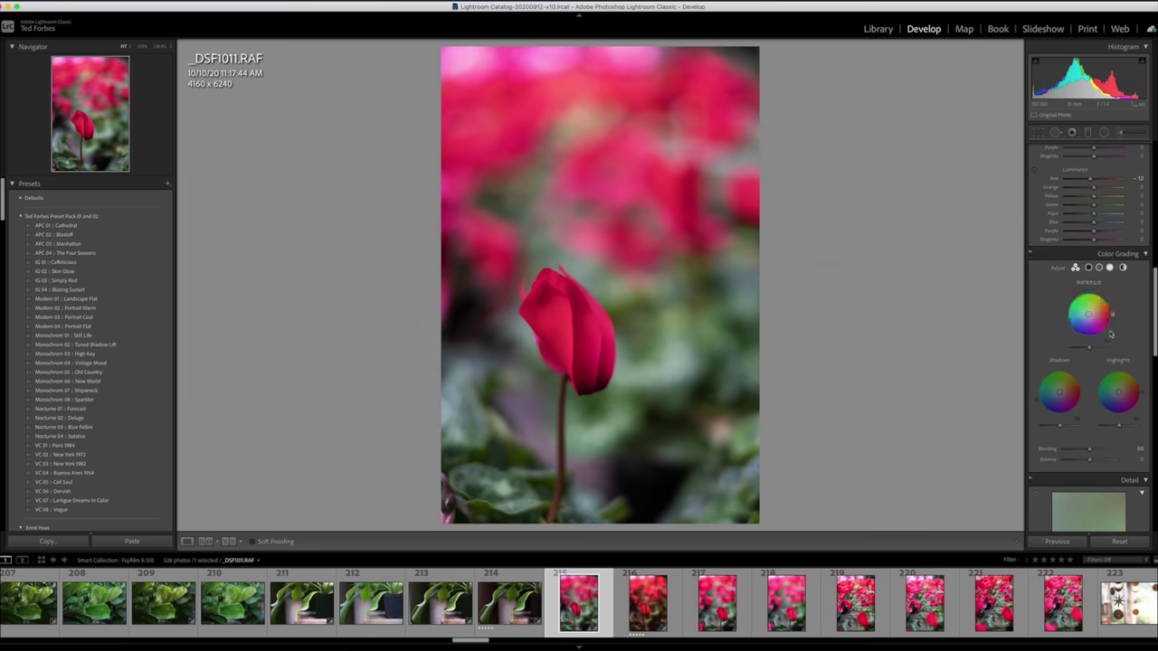
click(1123, 267)
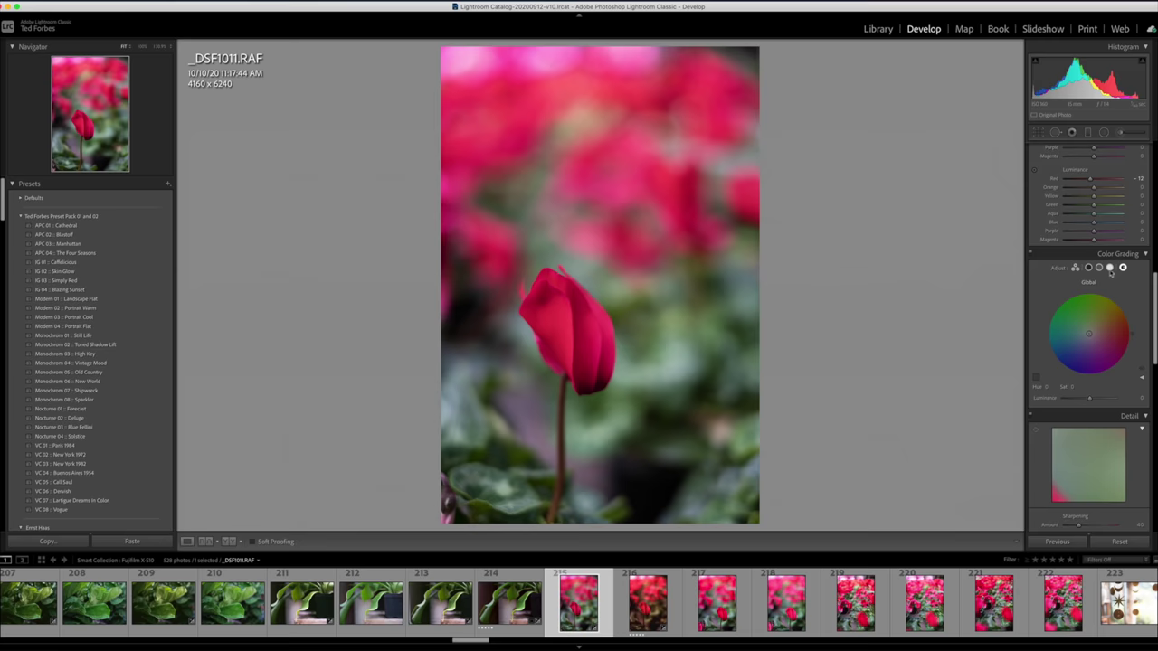
click(1109, 269)
click(1075, 269)
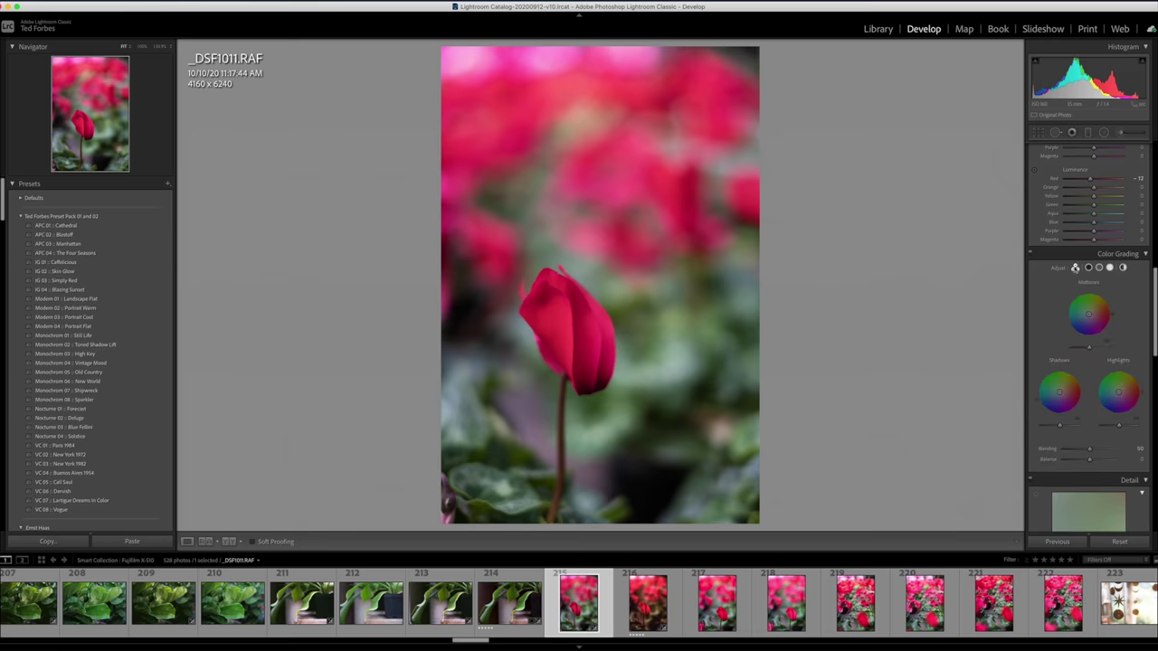